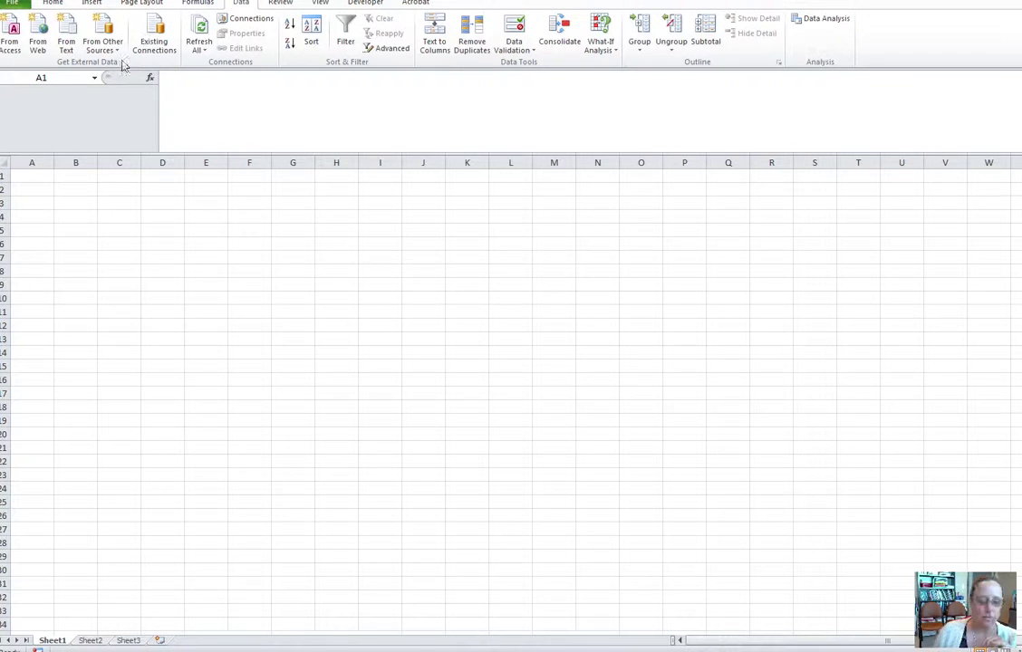
- Enter the heading Cats in cell A1
{"action": "left_click", "coordinate": [32, 179]}
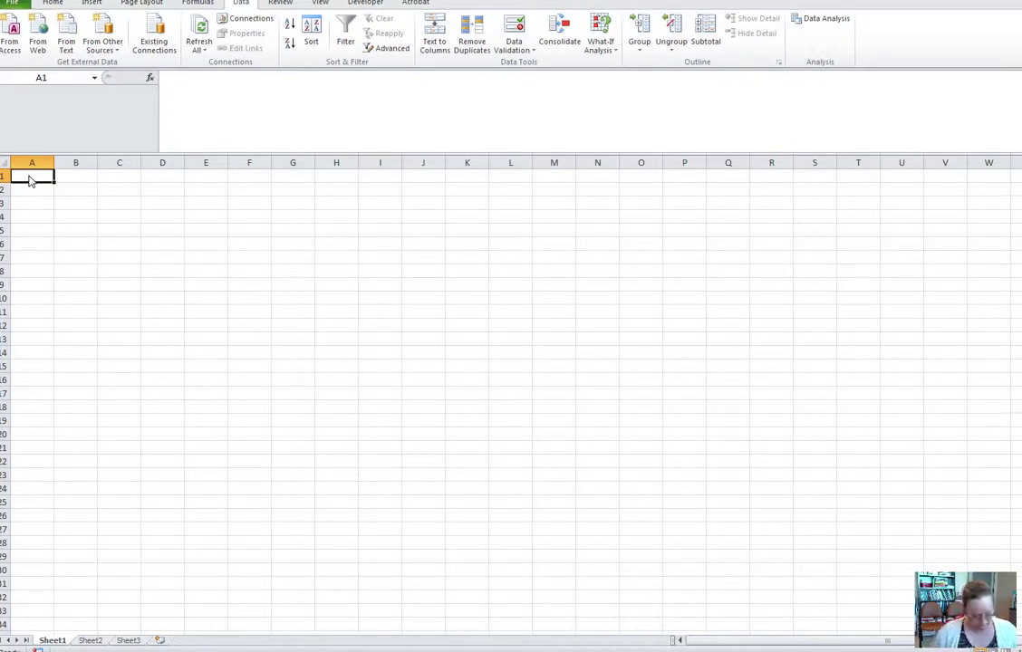
{"action": "type", "text": "Cat"}
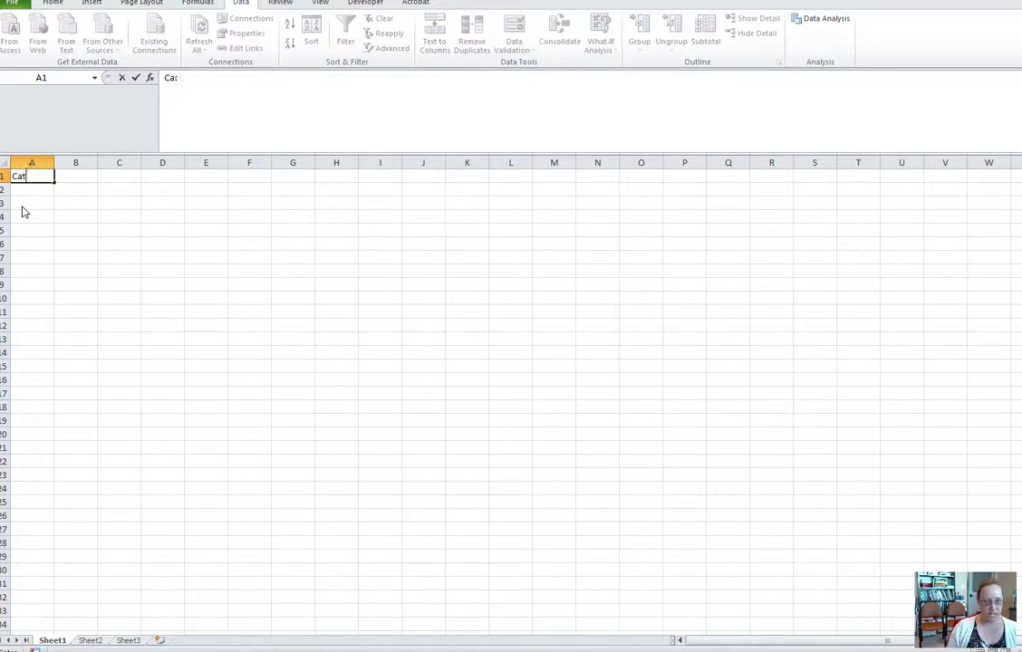
{"action": "type", "text": "s"}
{"action": "key", "text": "Return"}
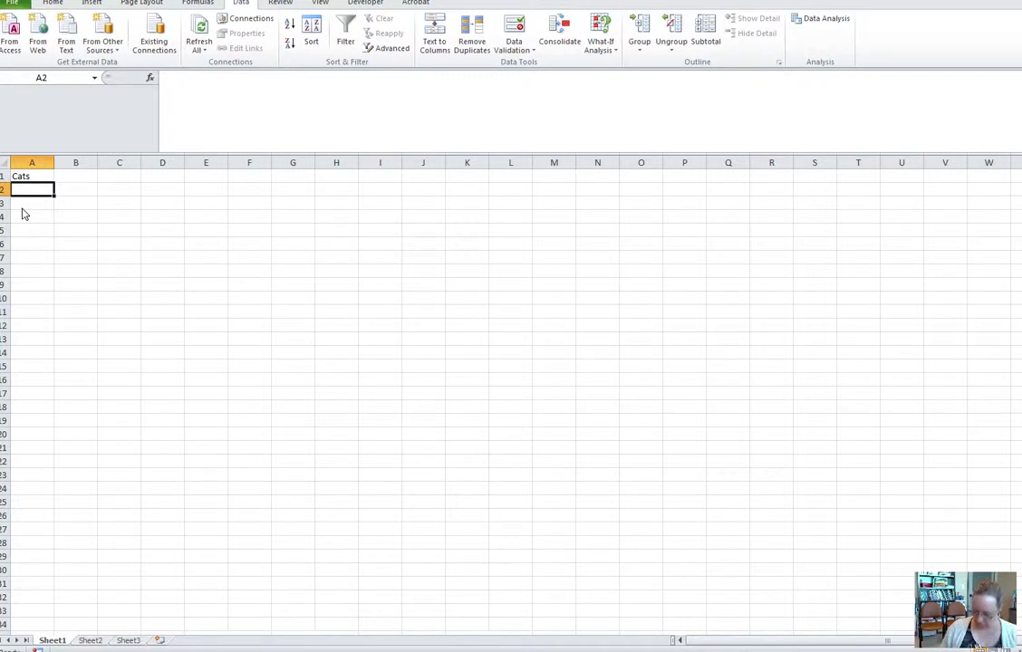
- Enter the counts 0, 1, 0, 1, 0, 0, 2 down A2:A8
{"action": "type", "text": "0"}
{"action": "key", "text": "Return"}
{"action": "type", "text": "1"}
{"action": "key", "text": "Return"}
{"action": "type", "text": "0"}
{"action": "key", "text": "Return"}
{"action": "type", "text": "1"}
{"action": "key", "text": "Return"}
{"action": "type", "text": "0"}
{"action": "key", "text": "Return"}
{"action": "type", "text": "0"}
{"action": "key", "text": "Return"}
{"action": "type", "text": "2"}
{"action": "key", "text": "Return"}
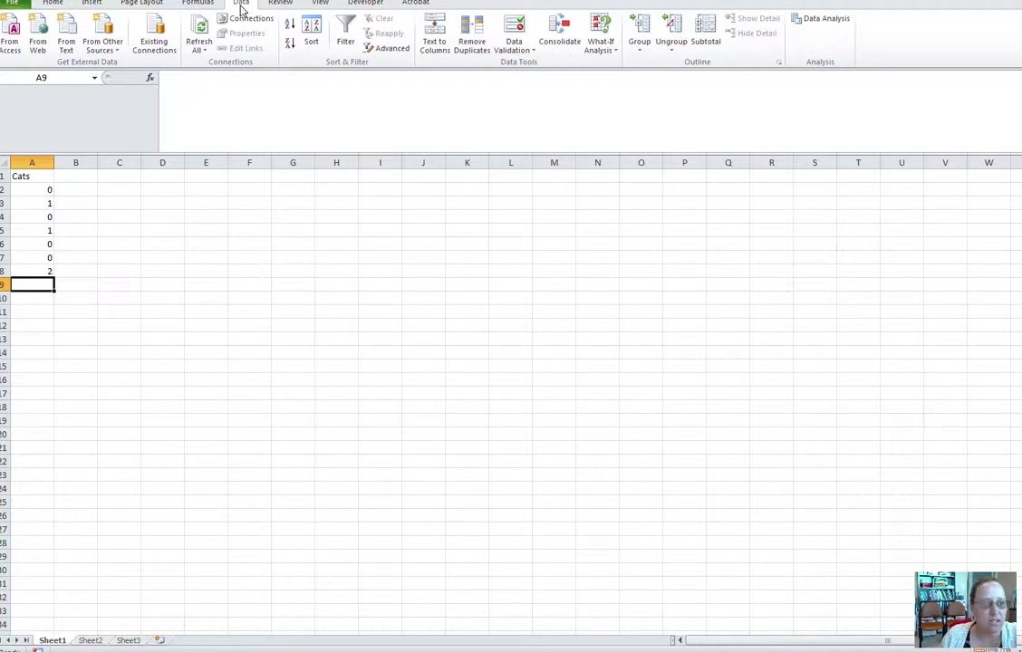
- Bring up the Data Analysis dialog listing the analysis tools from the Data tab
{"action": "left_click", "coordinate": [50, 3]}
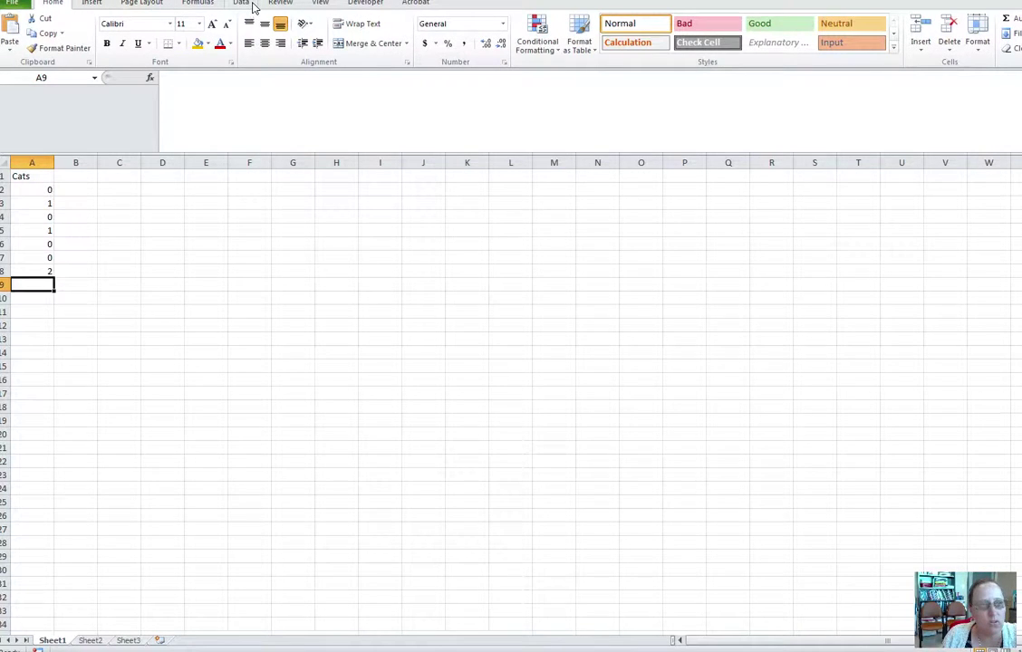
{"action": "left_click", "coordinate": [252, 6]}
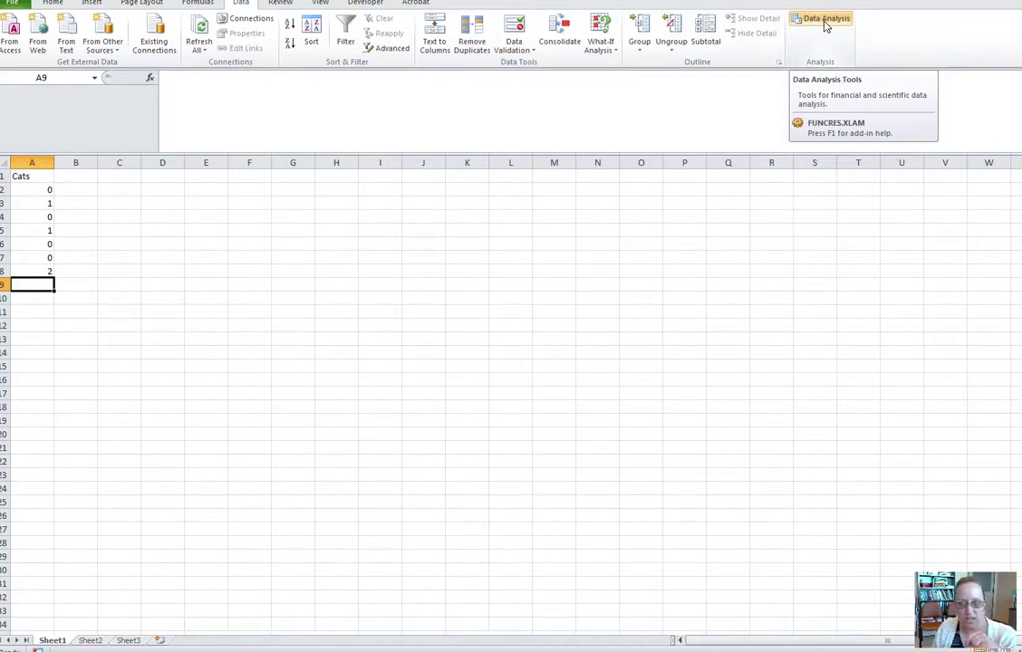
{"action": "left_click", "coordinate": [824, 24]}
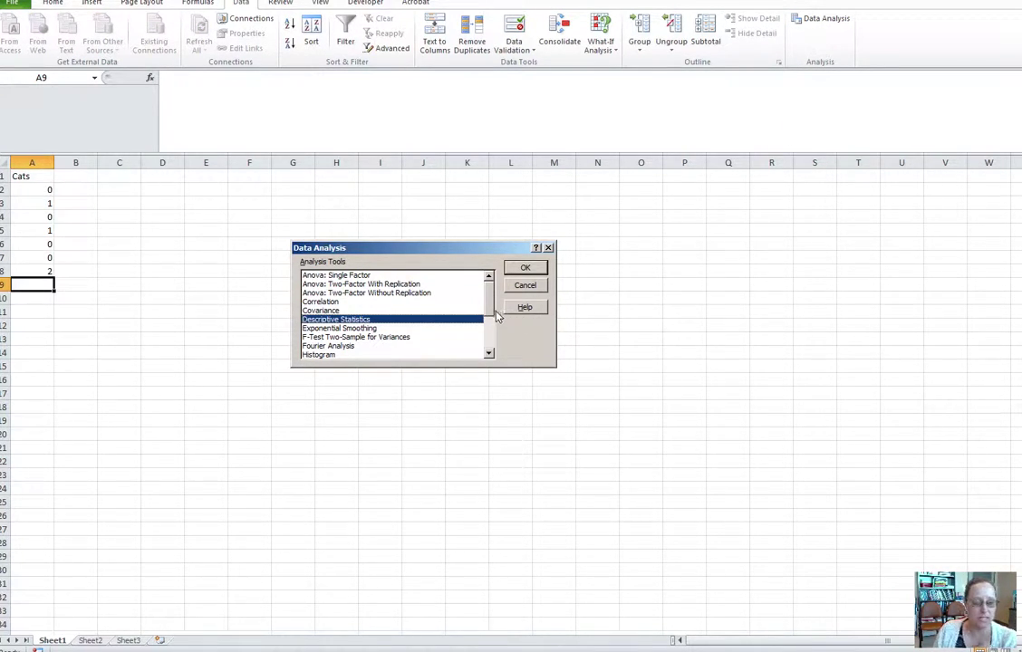
- Choose Descriptive Statistics, empty the input range and output sheet name, and untick Labels and Summary statistics
{"action": "left_click", "coordinate": [524, 268]}
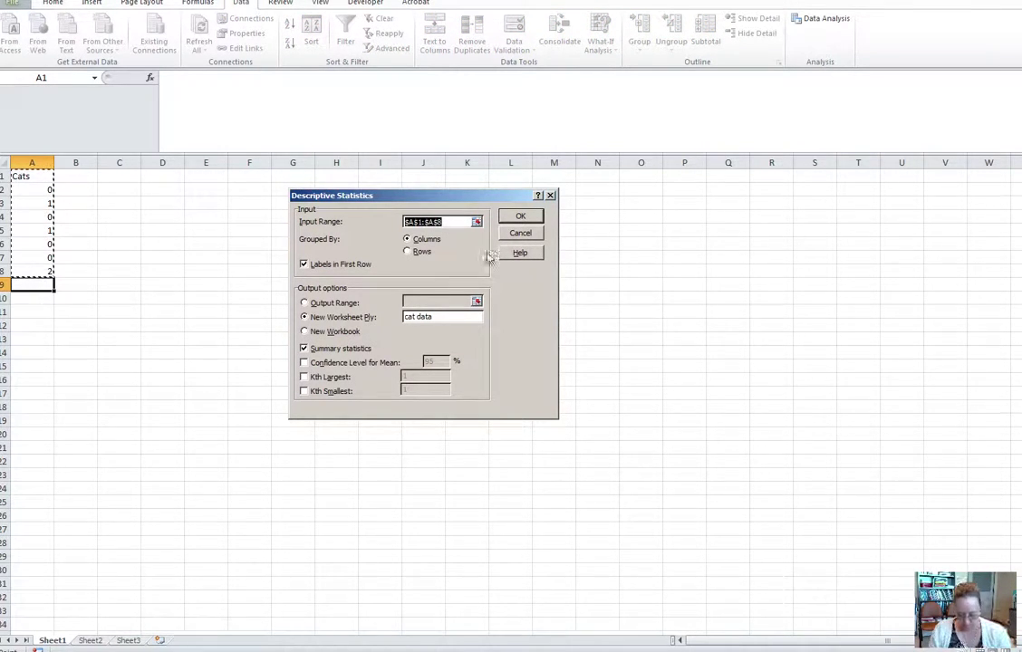
{"action": "key", "text": "BackSpace"}
{"action": "left_click", "coordinate": [305, 264]}
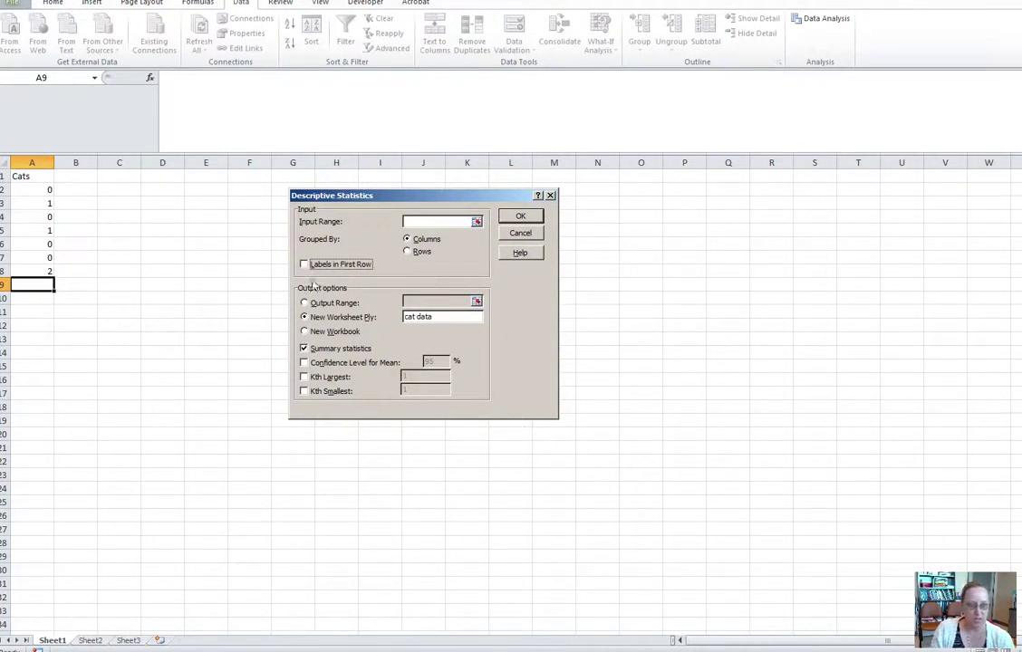
{"action": "left_click", "coordinate": [442, 319]}
{"action": "key", "text": "BackSpace"}
{"action": "key", "text": "BackSpace"}
{"action": "key", "text": "BackSpace"}
{"action": "key", "text": "BackSpace"}
{"action": "key", "text": "BackSpace"}
{"action": "key", "text": "BackSpace"}
{"action": "key", "text": "BackSpace"}
{"action": "key", "text": "BackSpace"}
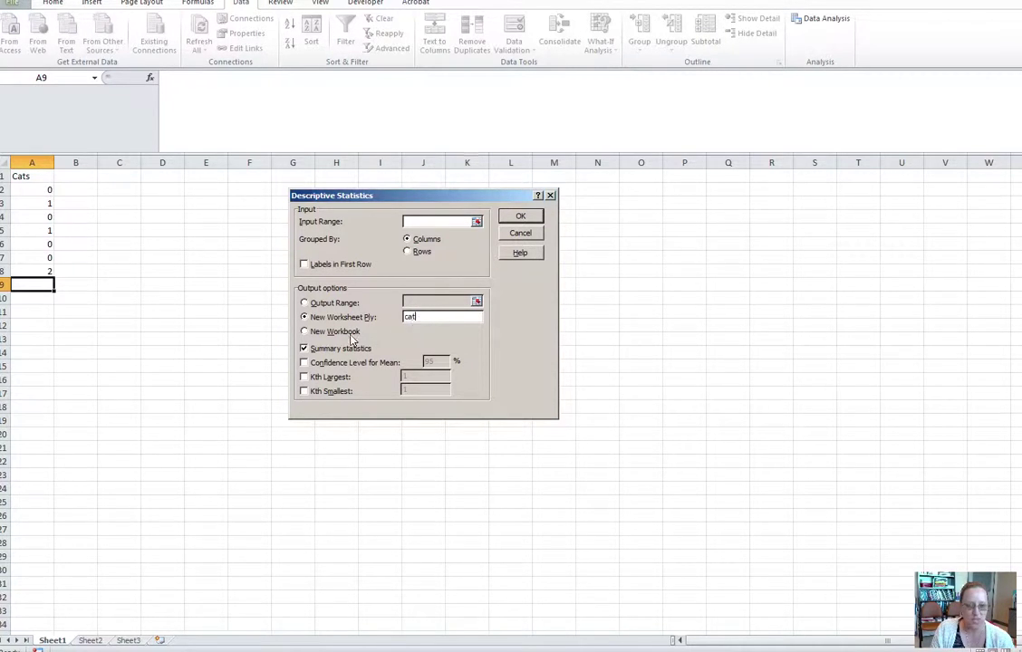
{"action": "left_click", "coordinate": [304, 349]}
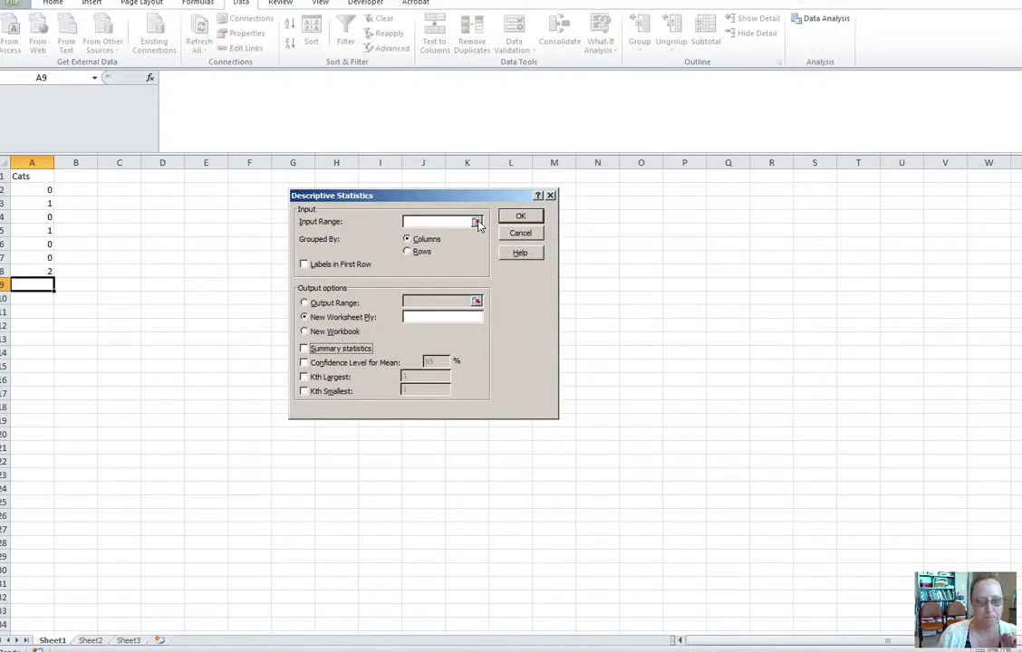
- Select A1:A8 on the sheet as the Descriptive Statistics input range
{"action": "left_click", "coordinate": [476, 222]}
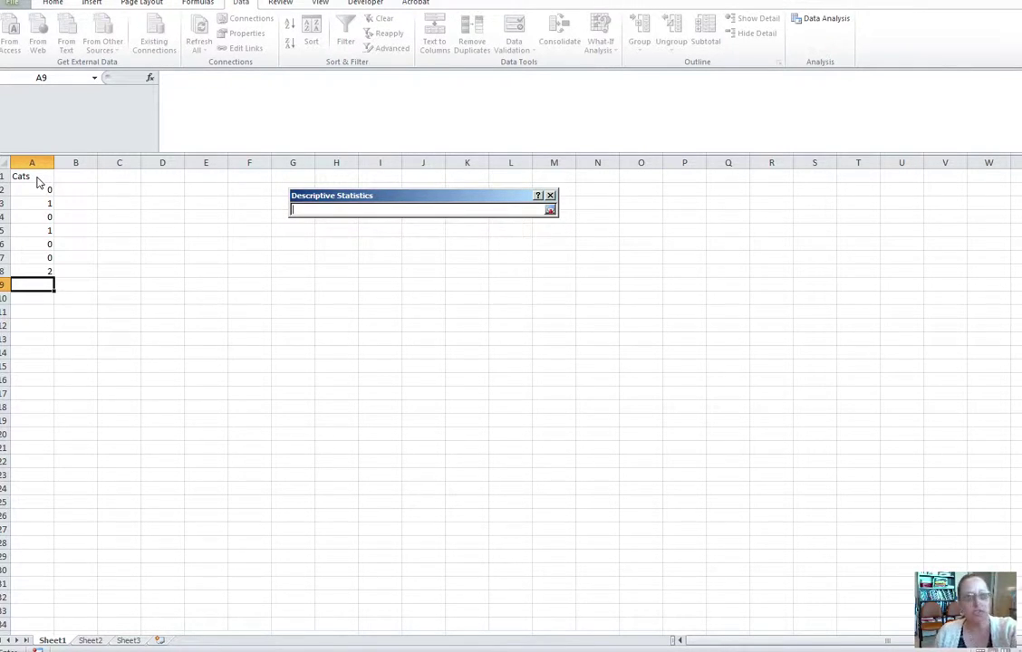
{"action": "left_click_drag", "start_coordinate": [38, 181], "coordinate": [34, 276]}
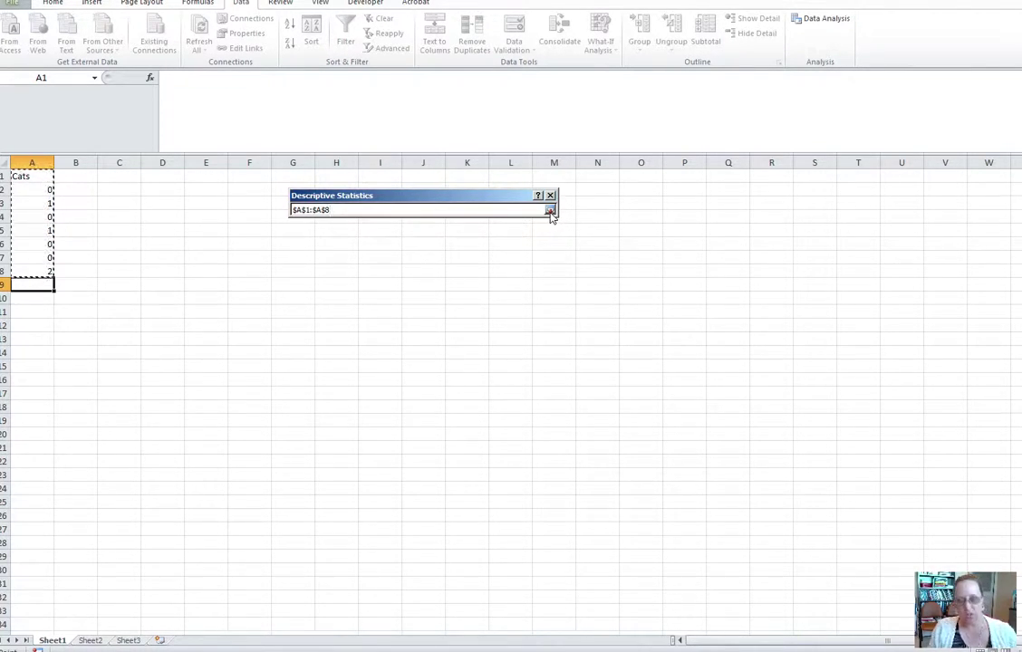
- Restore the full dialog and tick Labels in First Row so Cats is the heading
{"action": "left_click", "coordinate": [550, 212]}
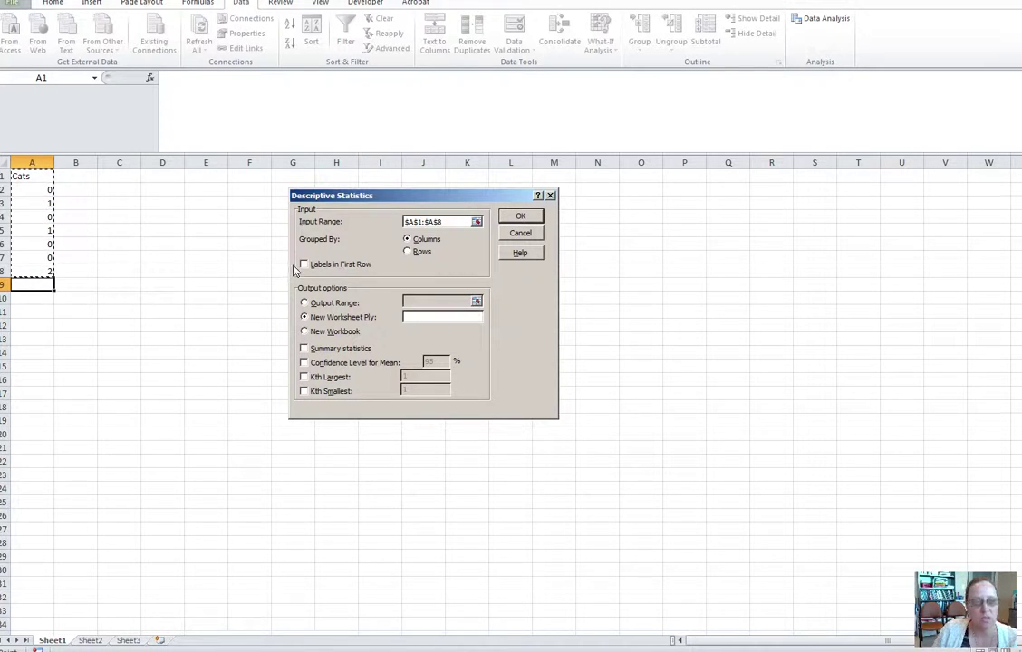
{"action": "left_click", "coordinate": [303, 265]}
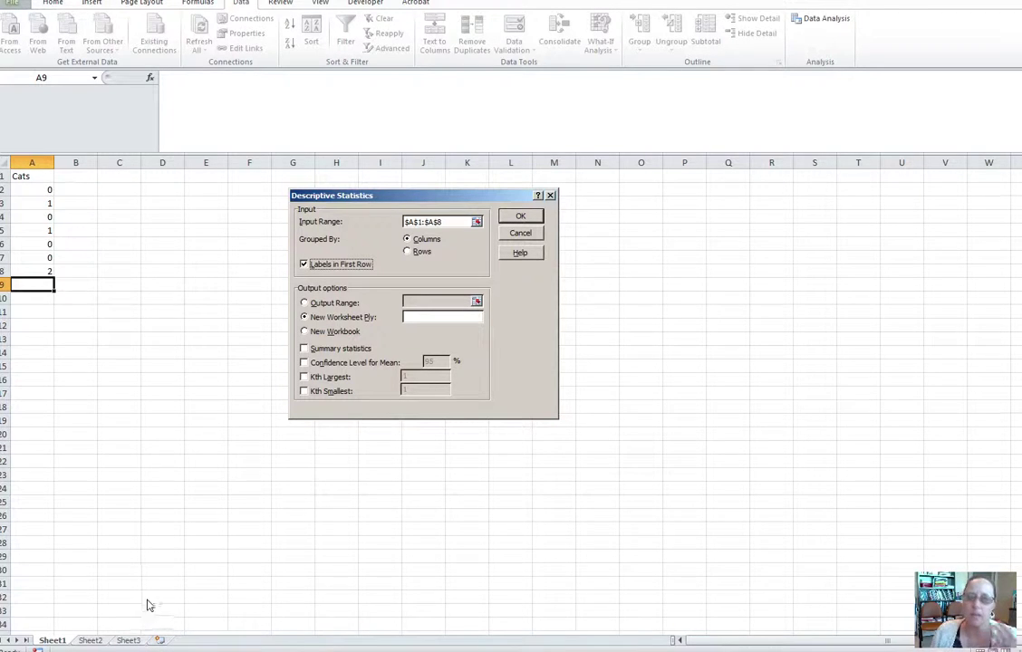
- Begin entering 'Cat Data' as the New Worksheet Ply name
{"action": "left_click", "coordinate": [423, 319]}
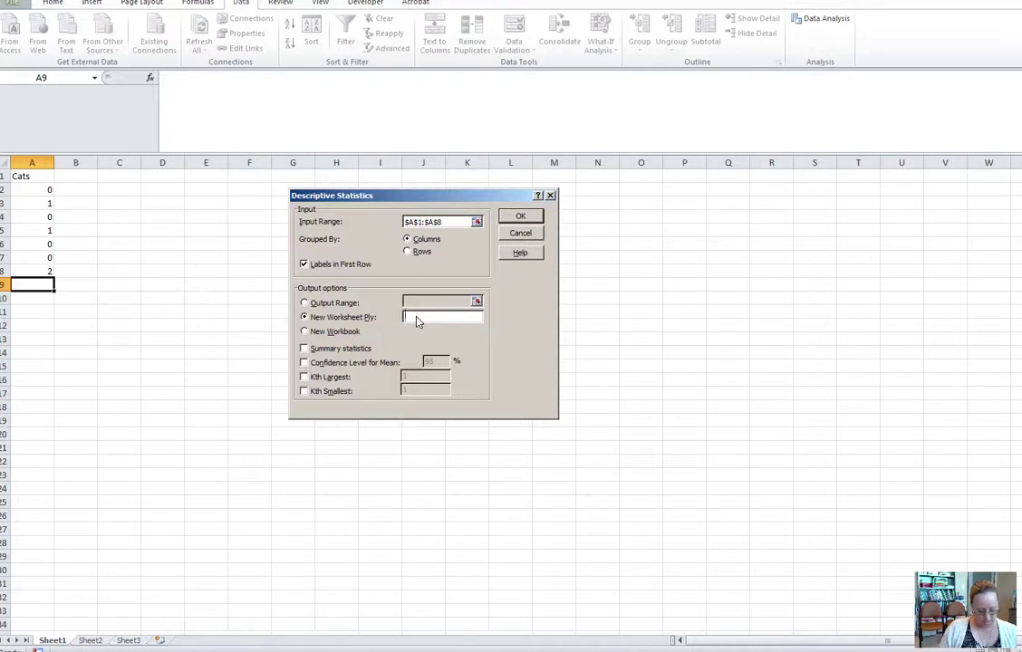
{"action": "type", "text": "Cat Data"}
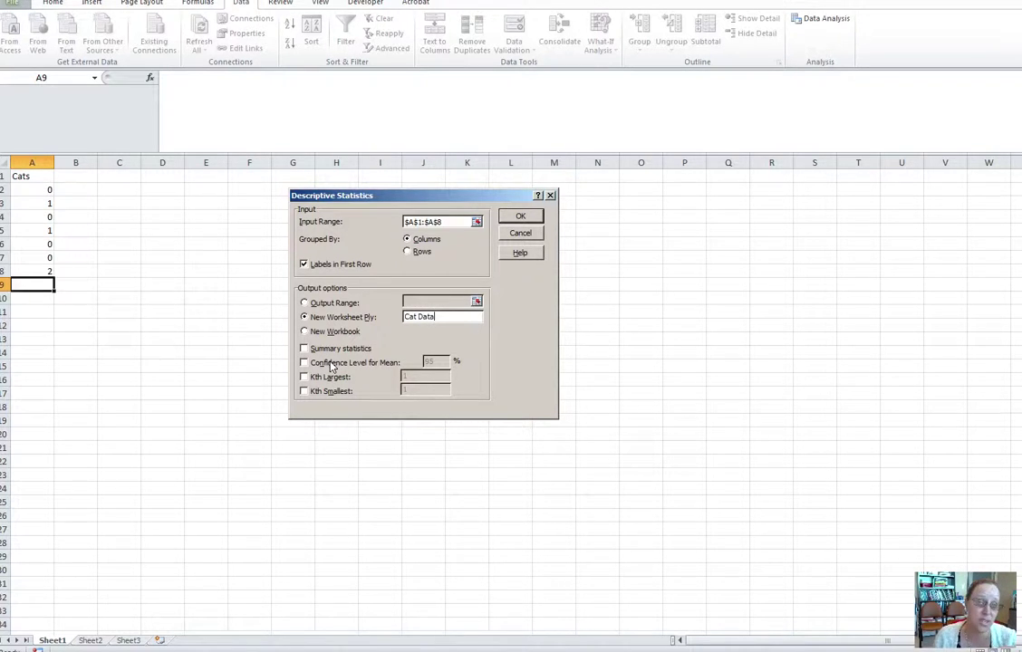
{"action": "left_click", "coordinate": [304, 304]}
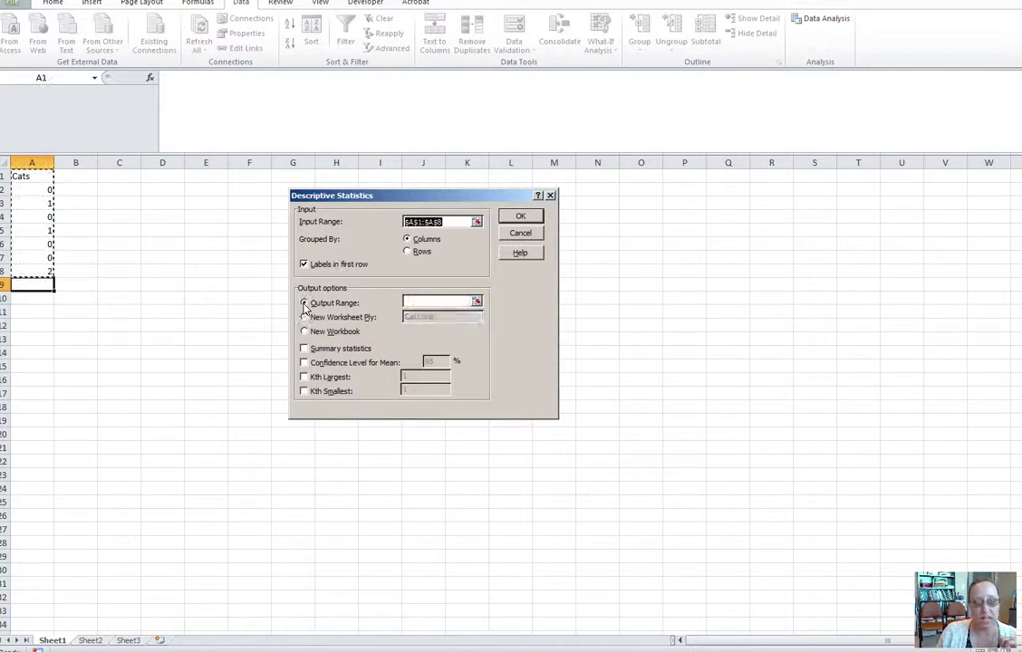
{"action": "left_click", "coordinate": [477, 304]}
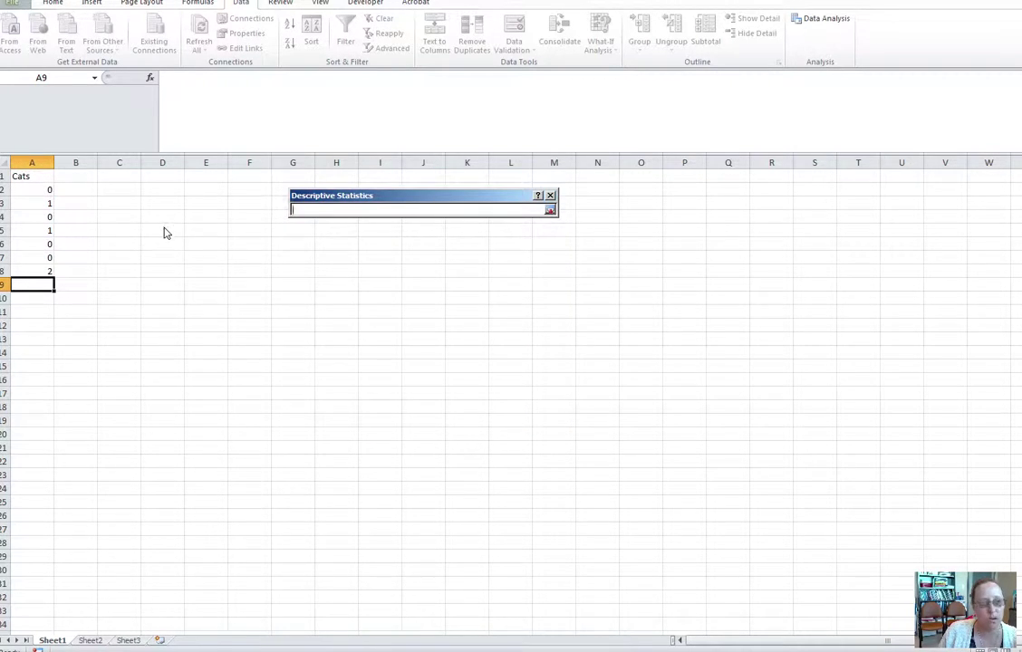
{"action": "left_click", "coordinate": [163, 233]}
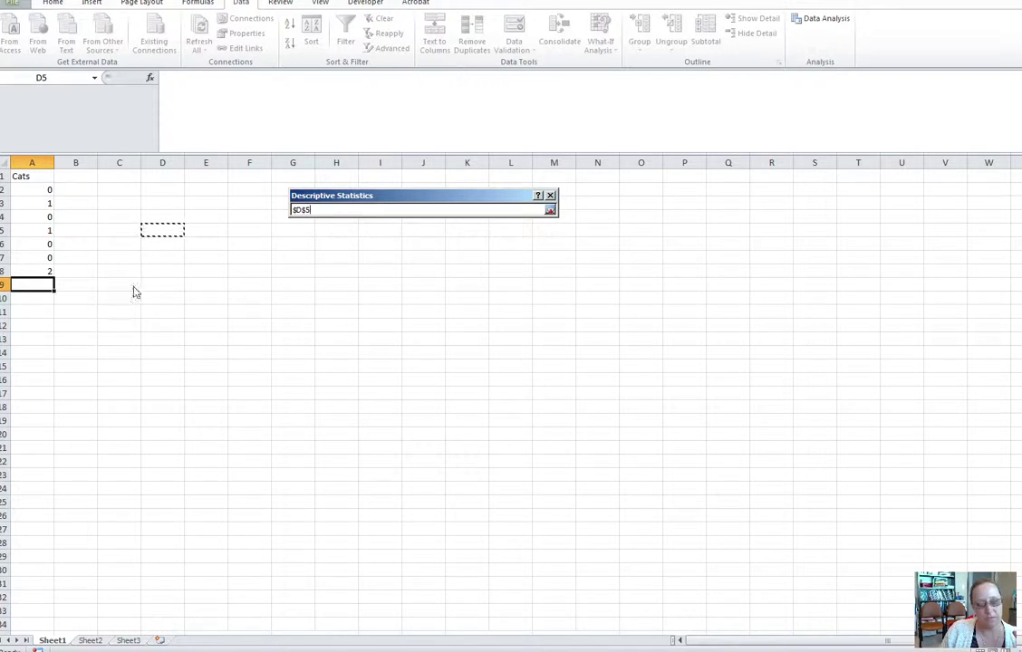
{"action": "left_click", "coordinate": [550, 210]}
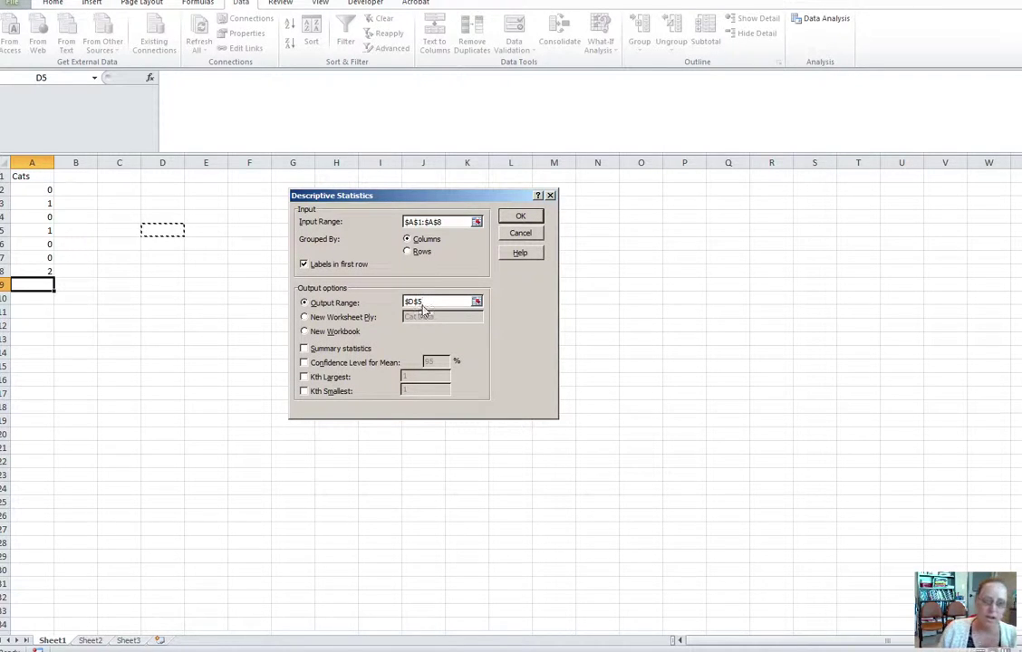
{"action": "left_click", "coordinate": [304, 317]}
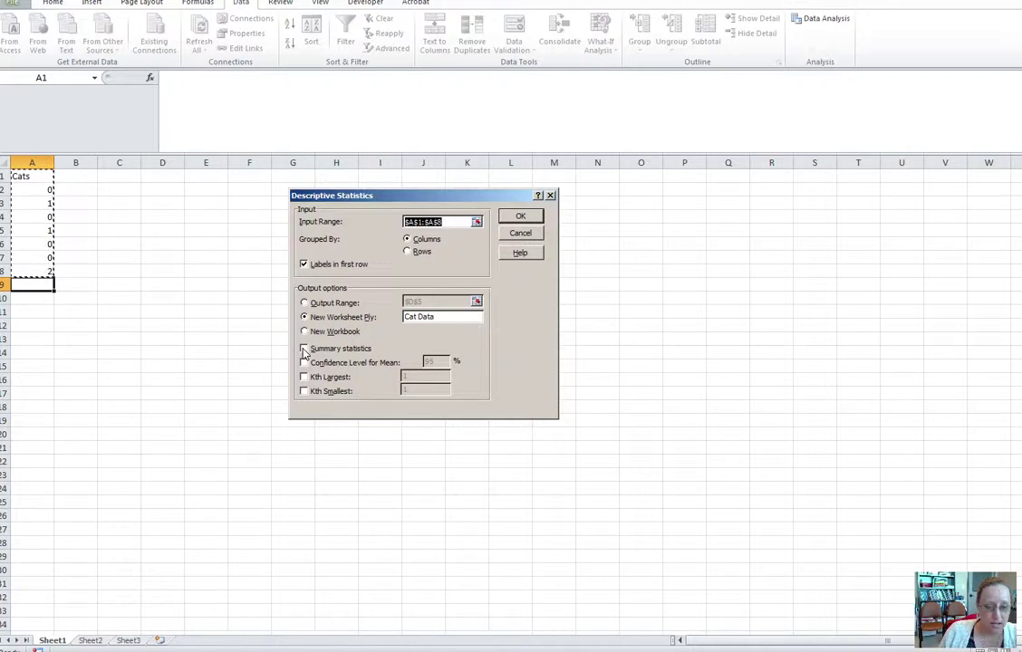
- Tick Summary statistics and run it, giving mean 0.571429, standard deviation 0.786796, count 7
{"action": "left_click", "coordinate": [304, 349]}
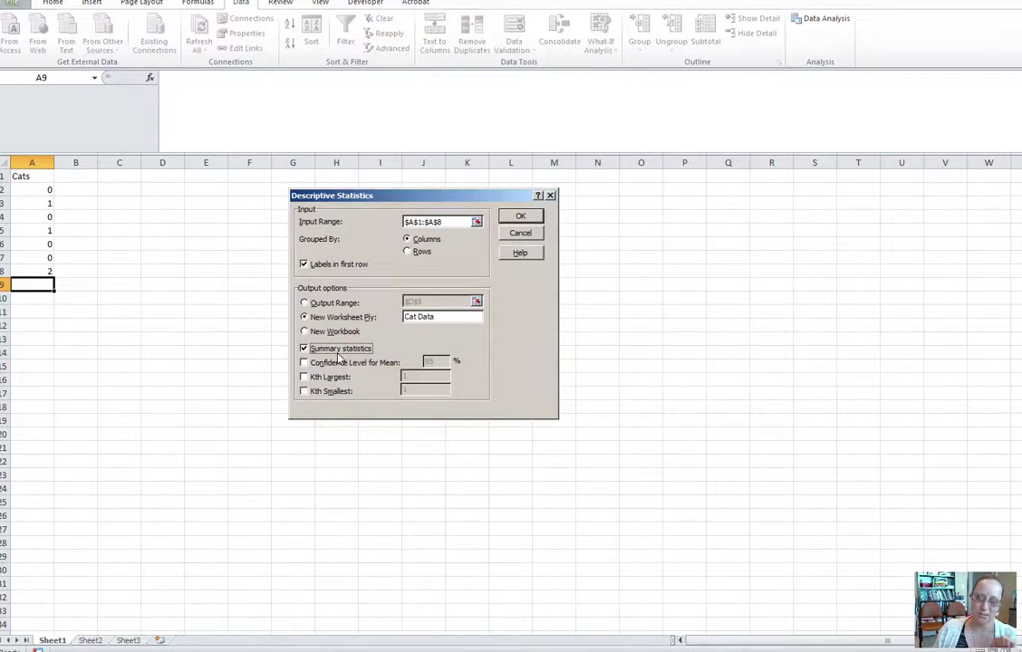
{"action": "left_click", "coordinate": [520, 218]}
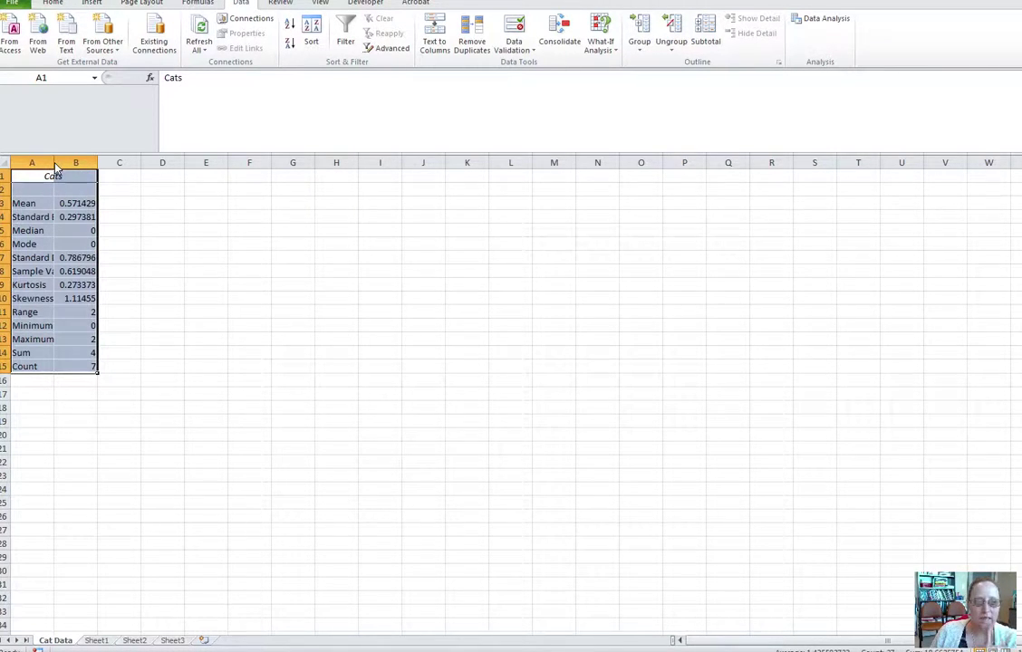
- Widen column A to fit the full statistic names and check the Mean in B3
{"action": "left_click_drag", "start_coordinate": [54, 167], "coordinate": [151, 175]}
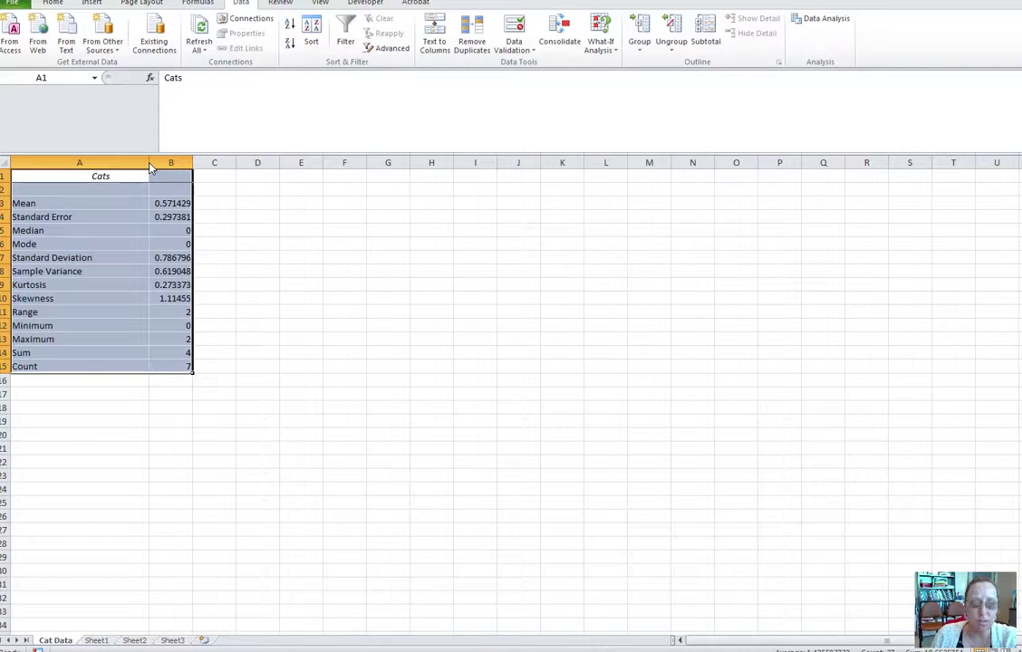
{"action": "double_click", "coordinate": [150, 168]}
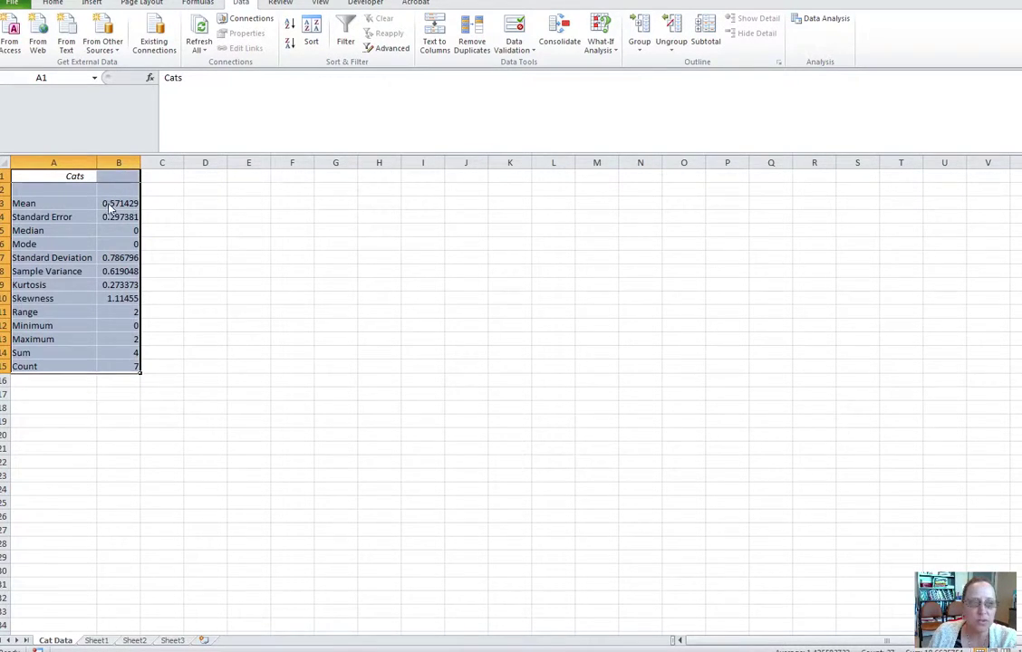
{"action": "left_click", "coordinate": [108, 201]}
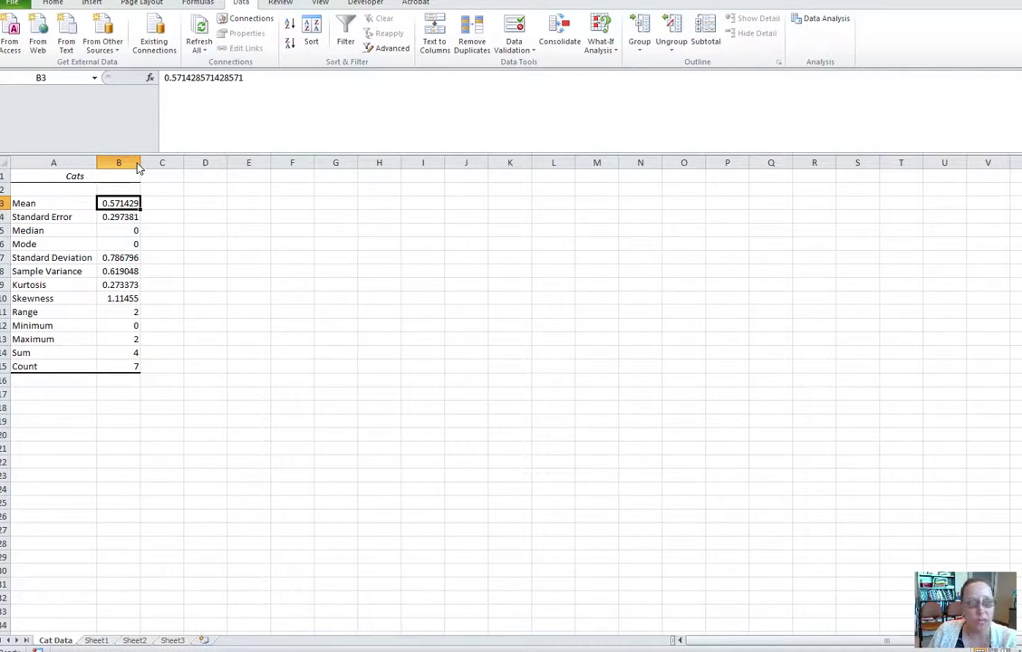
- Resize column B so the statistic values show more digits
{"action": "mouse_move", "coordinate": [138, 167]}
{"action": "left_mouse_down"}
{"action": "mouse_move", "coordinate": [155, 166]}
{"action": "mouse_move", "coordinate": [137, 167]}
{"action": "left_mouse_up"}
{"action": "left_click", "coordinate": [143, 164]}
{"action": "left_click", "coordinate": [113, 203]}
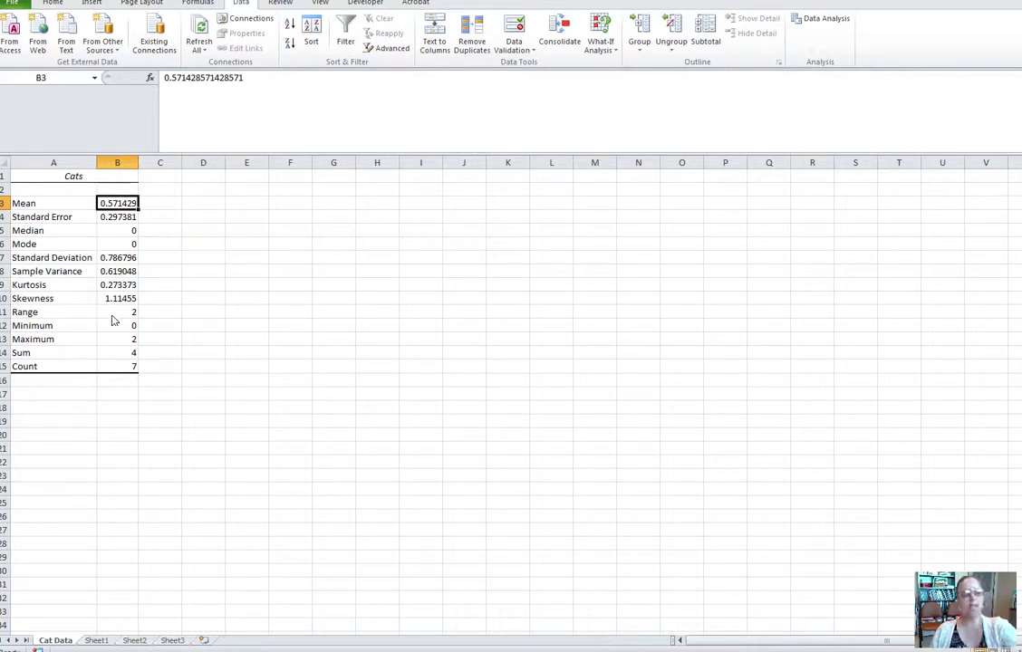
{"action": "left_click", "coordinate": [33, 204]}
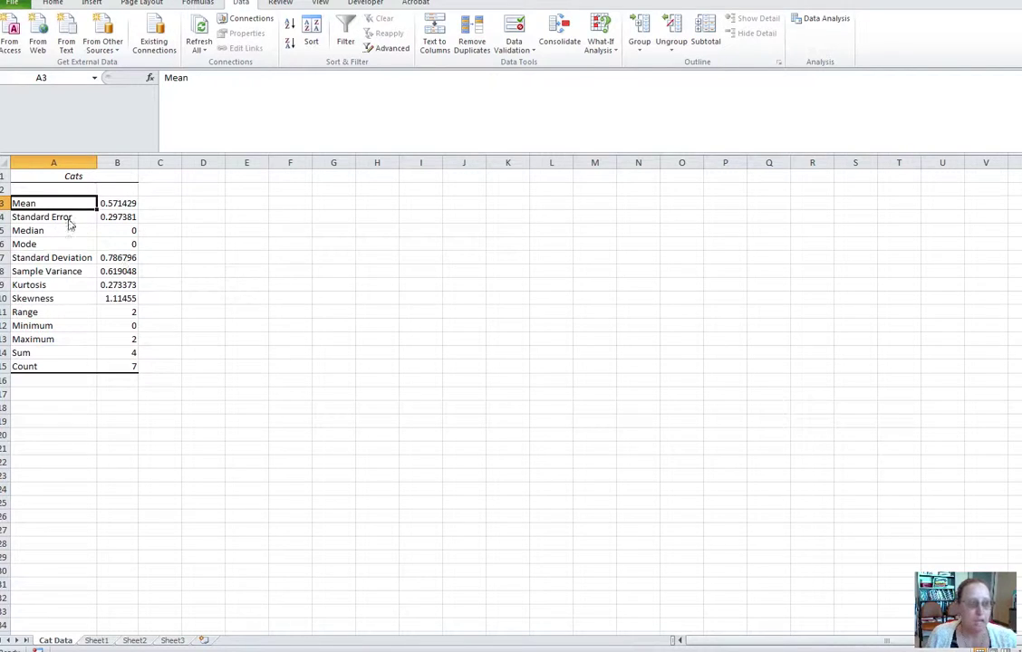
{"action": "left_click", "coordinate": [29, 219]}
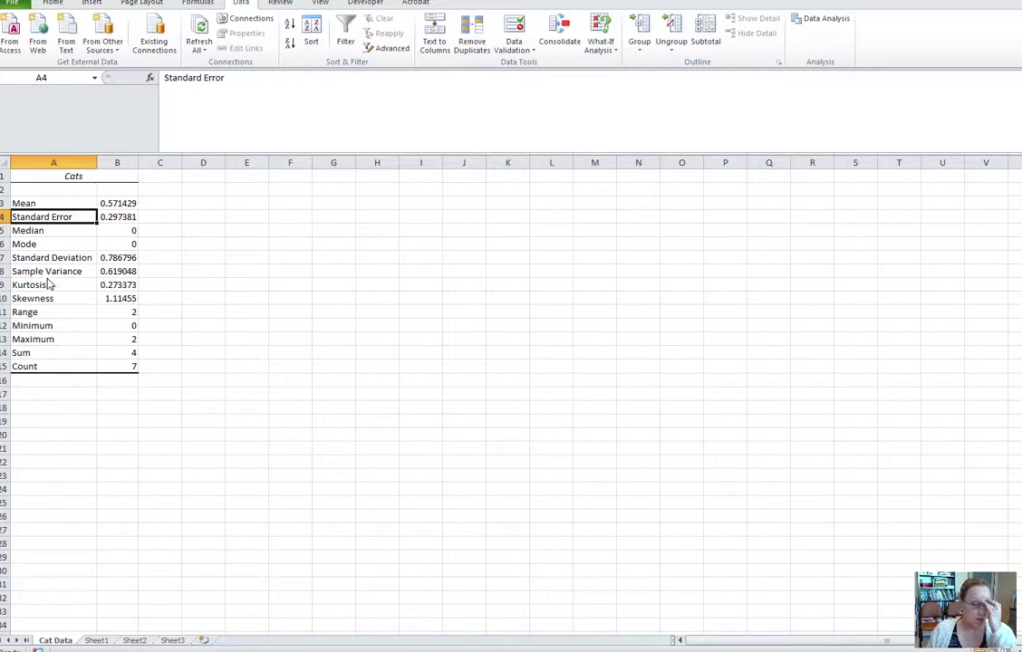
{"action": "left_click", "coordinate": [41, 243]}
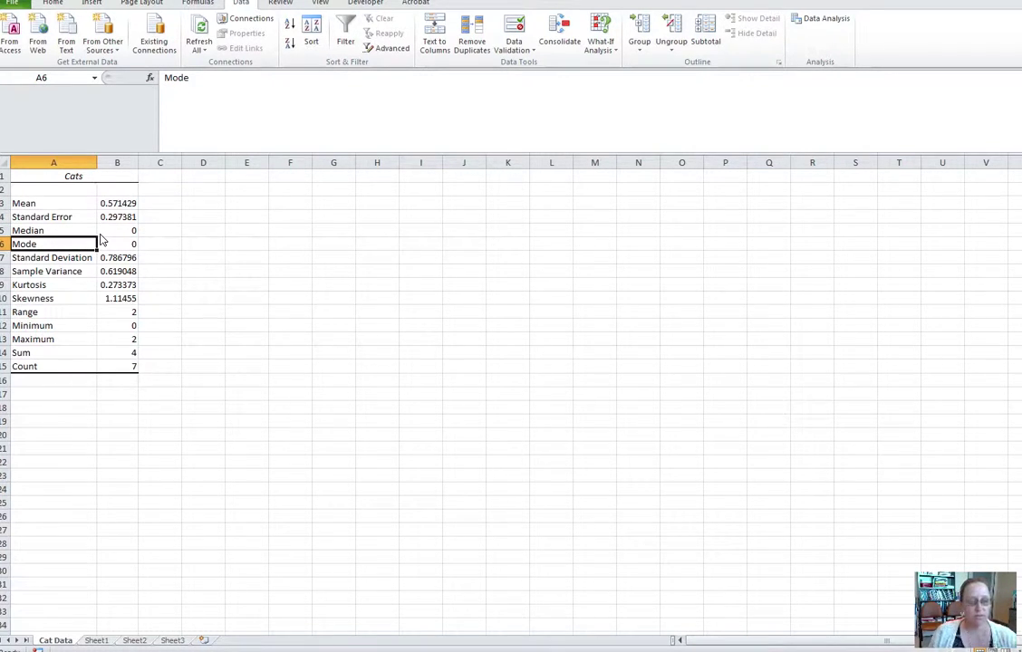
{"action": "left_click", "coordinate": [72, 231]}
{"action": "left_click", "coordinate": [111, 233]}
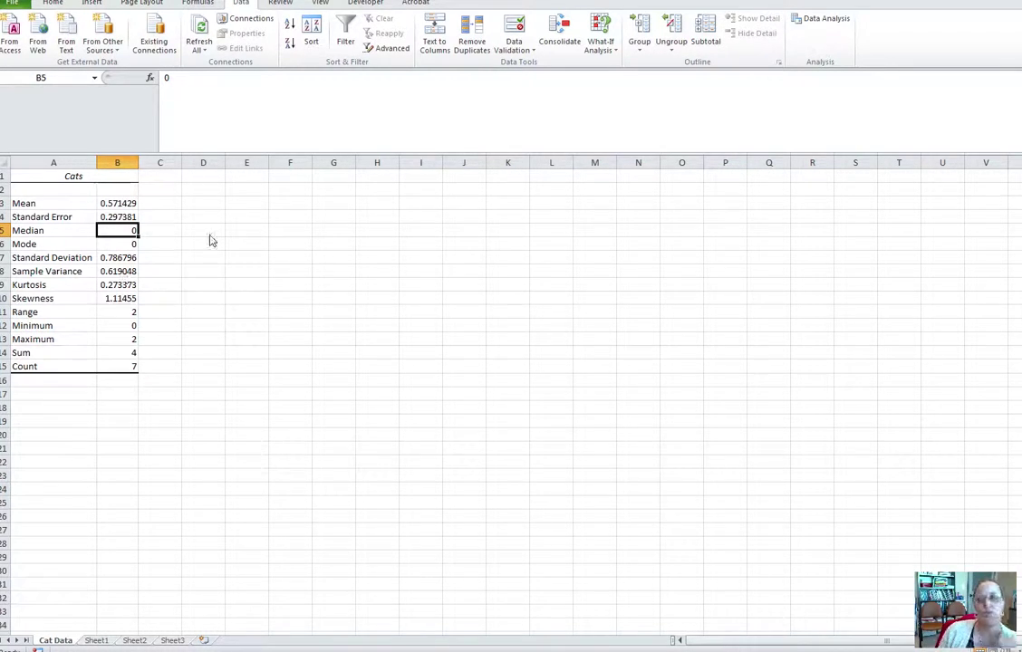
{"action": "left_click", "coordinate": [27, 244]}
{"action": "left_click", "coordinate": [117, 244]}
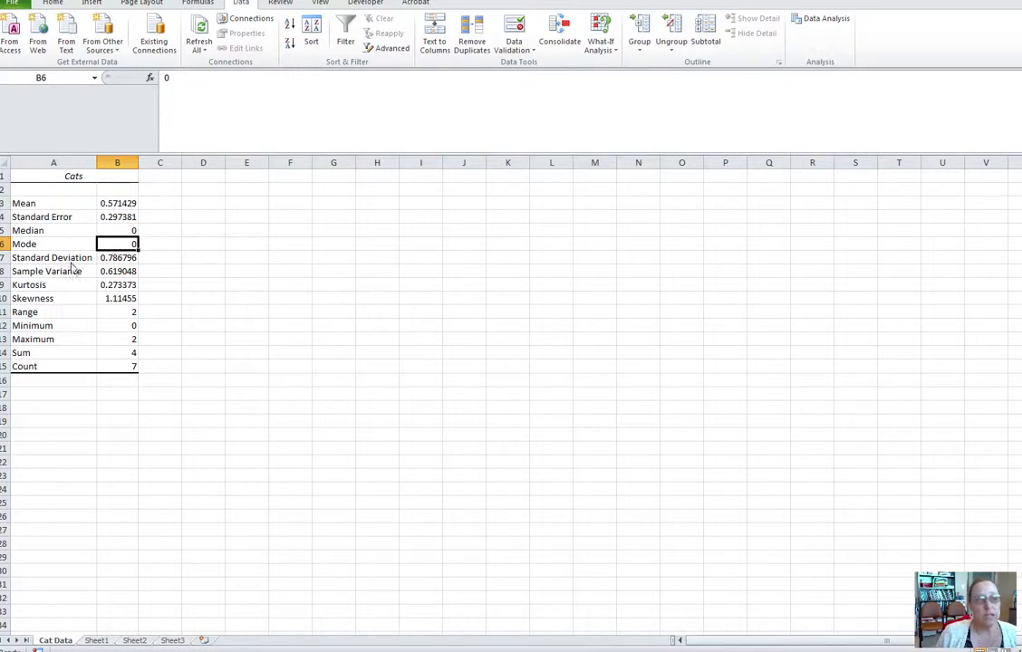
{"action": "left_click", "coordinate": [63, 258]}
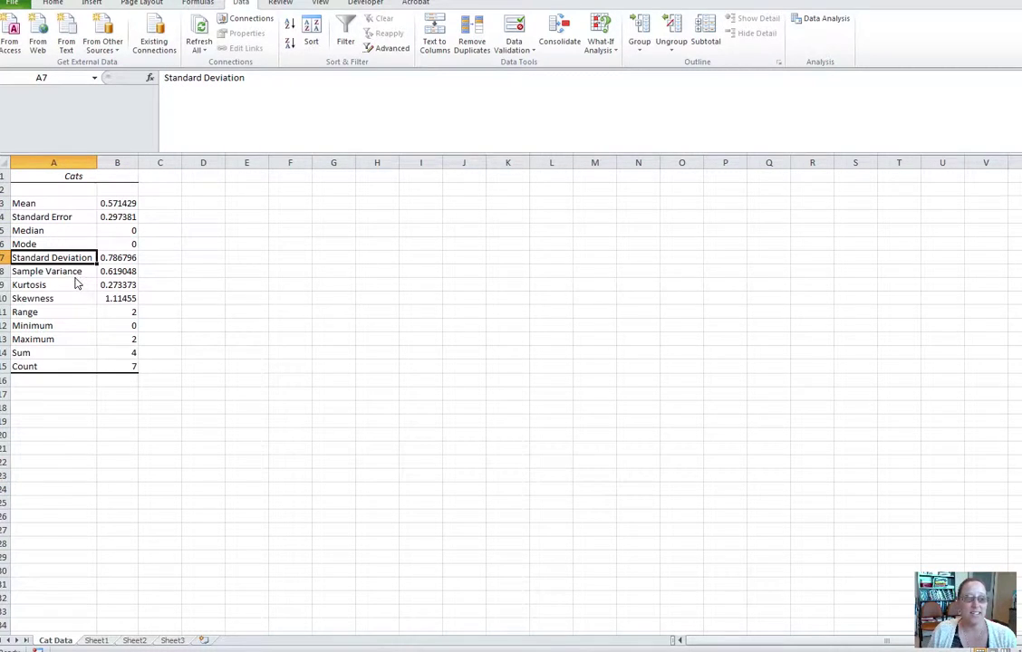
{"action": "key", "text": "Right"}
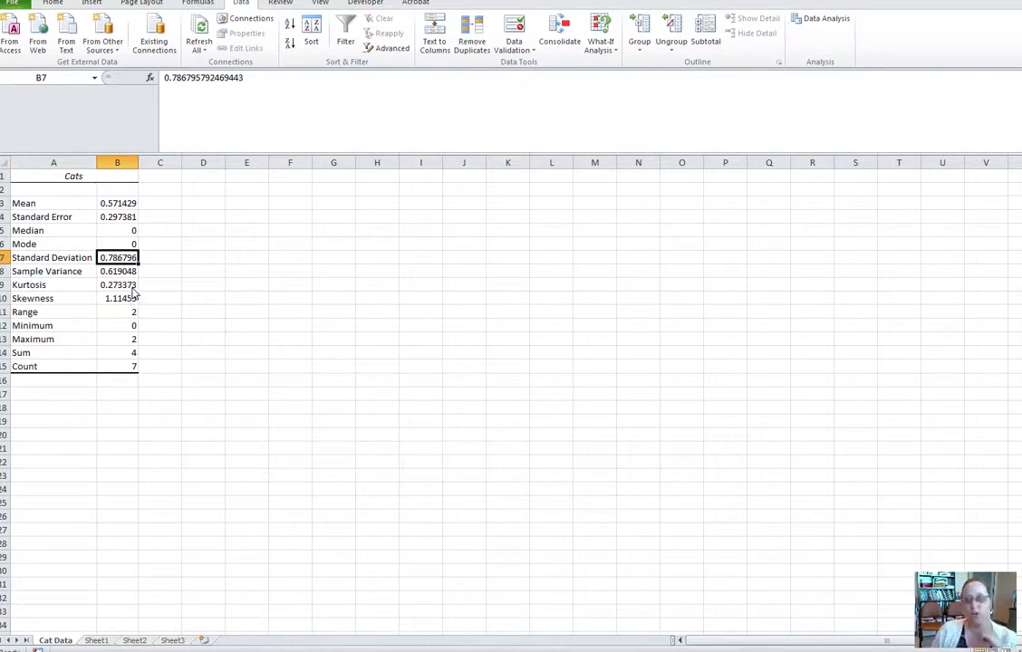
{"action": "left_click", "coordinate": [80, 270]}
{"action": "left_click", "coordinate": [76, 258]}
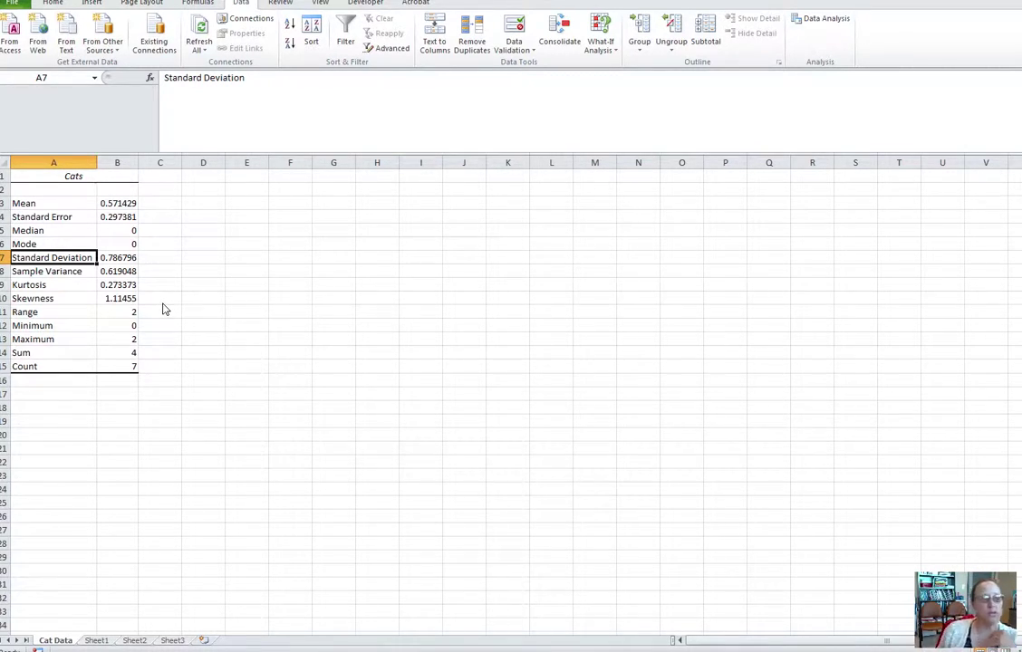
{"action": "left_click", "coordinate": [68, 273]}
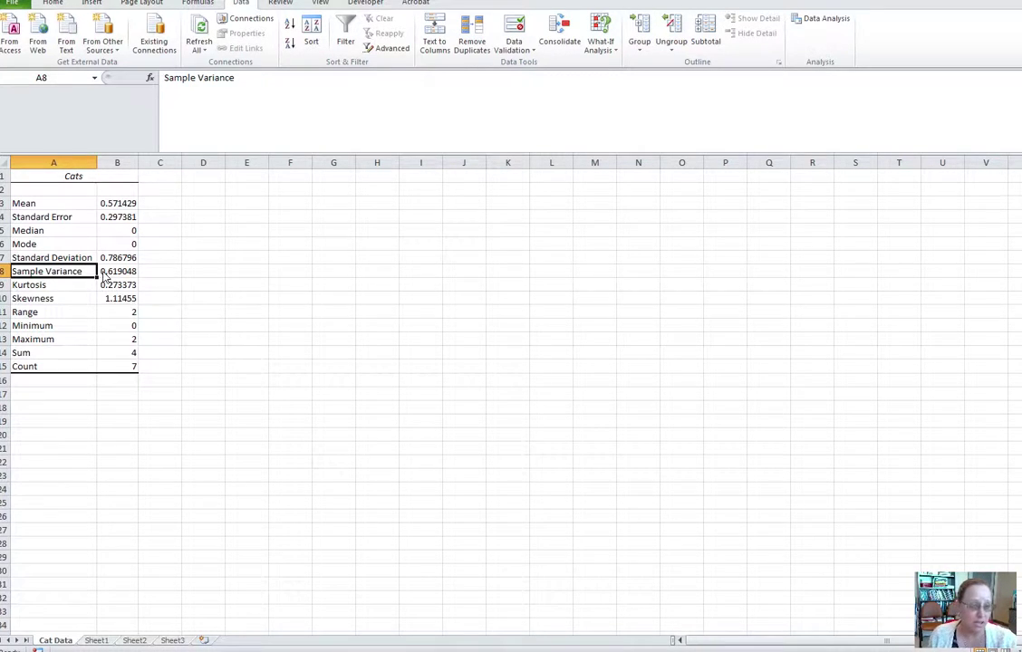
{"action": "left_click", "coordinate": [108, 273]}
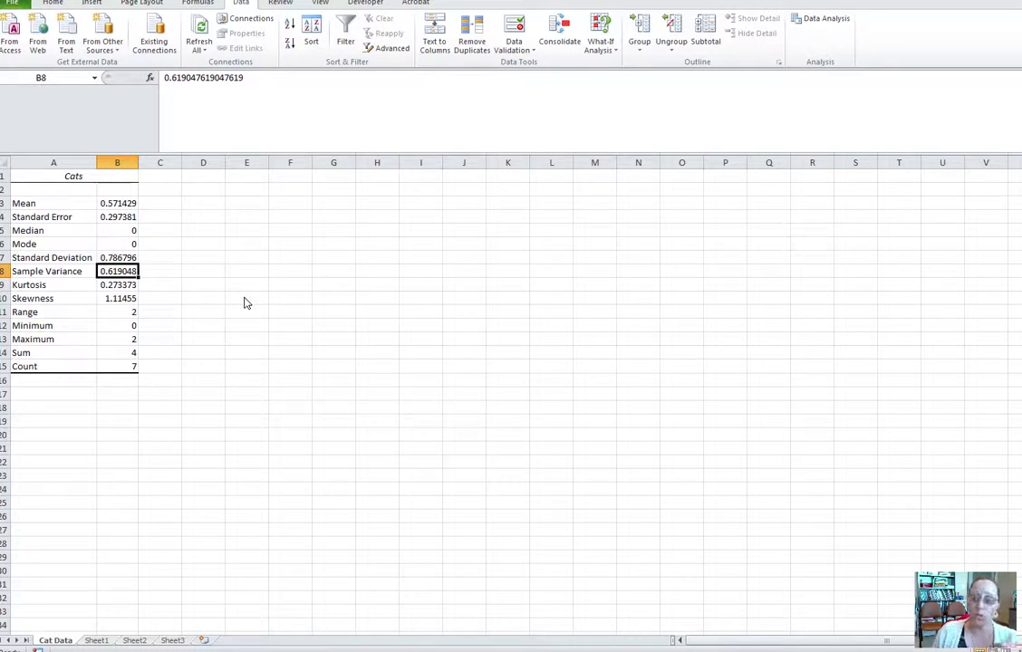
{"action": "key", "text": "Up"}
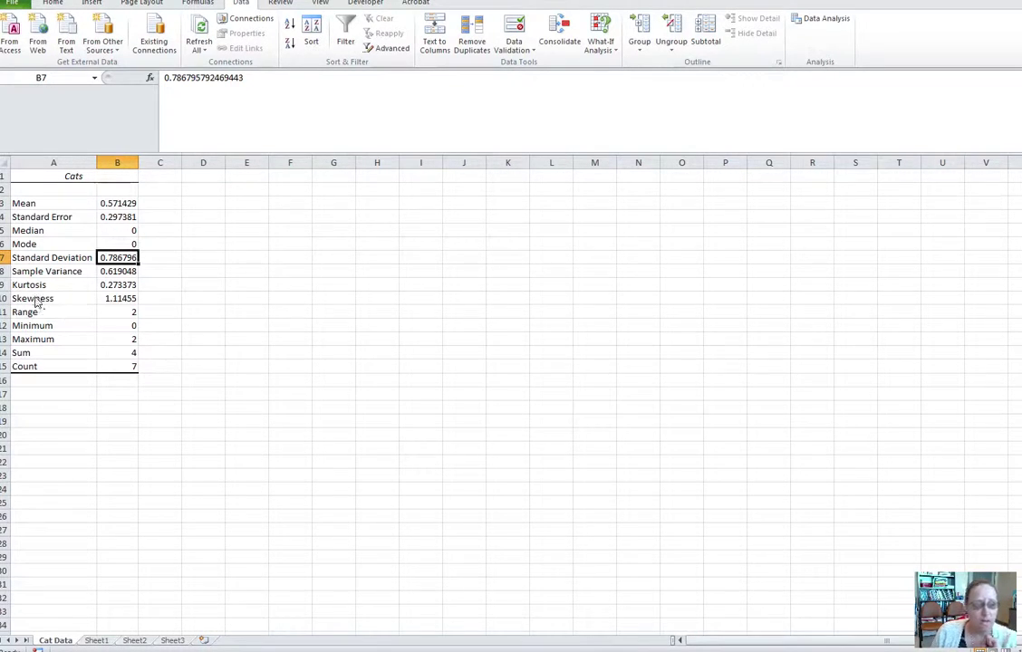
{"action": "left_click", "coordinate": [112, 272]}
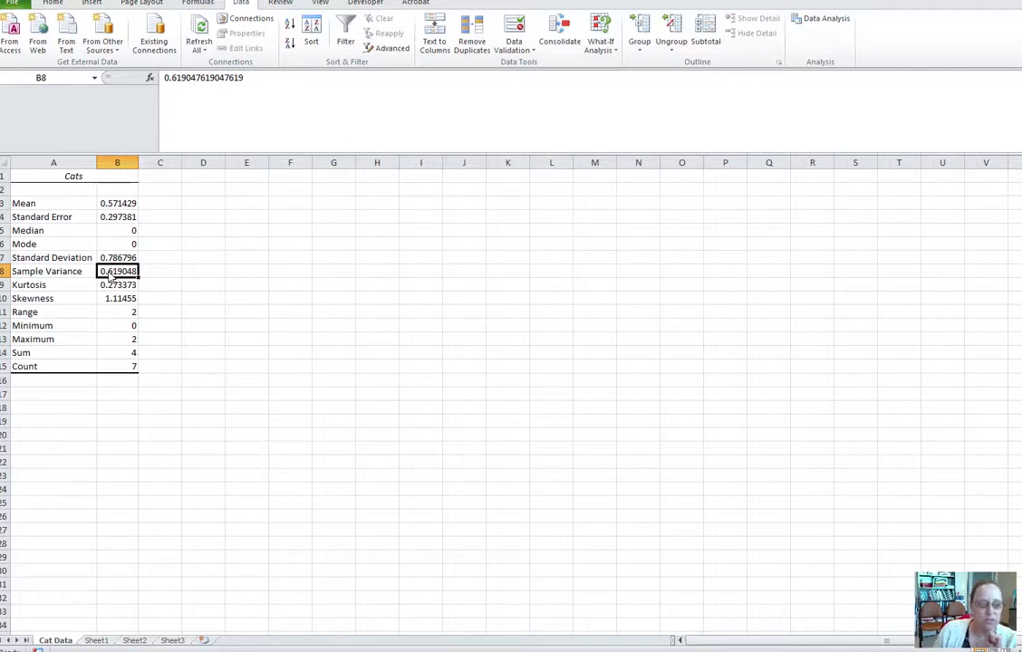
{"action": "left_click", "coordinate": [107, 262]}
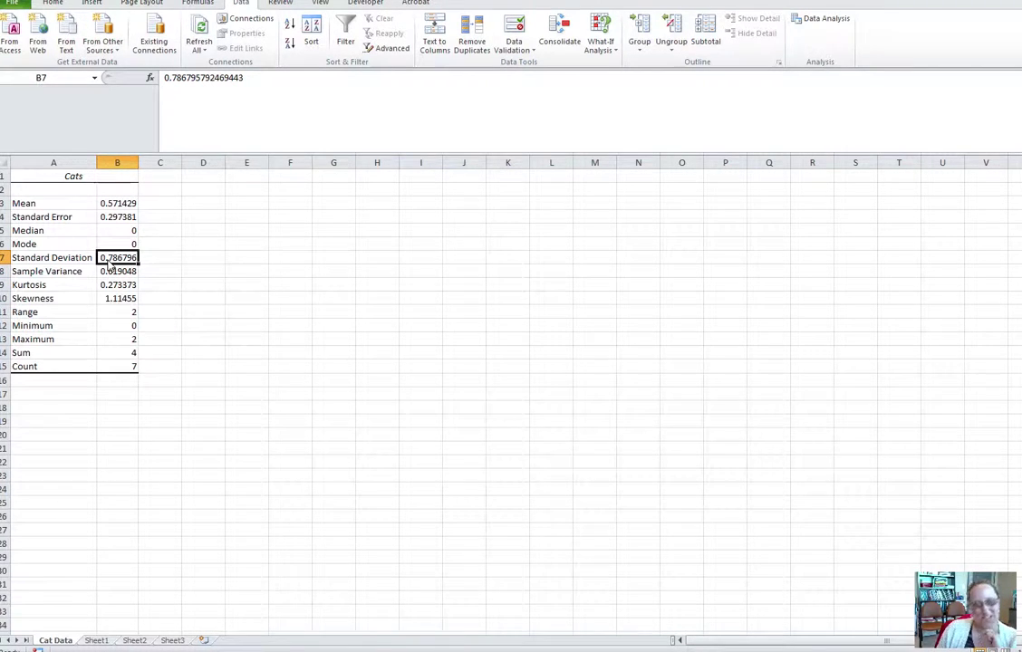
{"action": "left_click", "coordinate": [53, 286]}
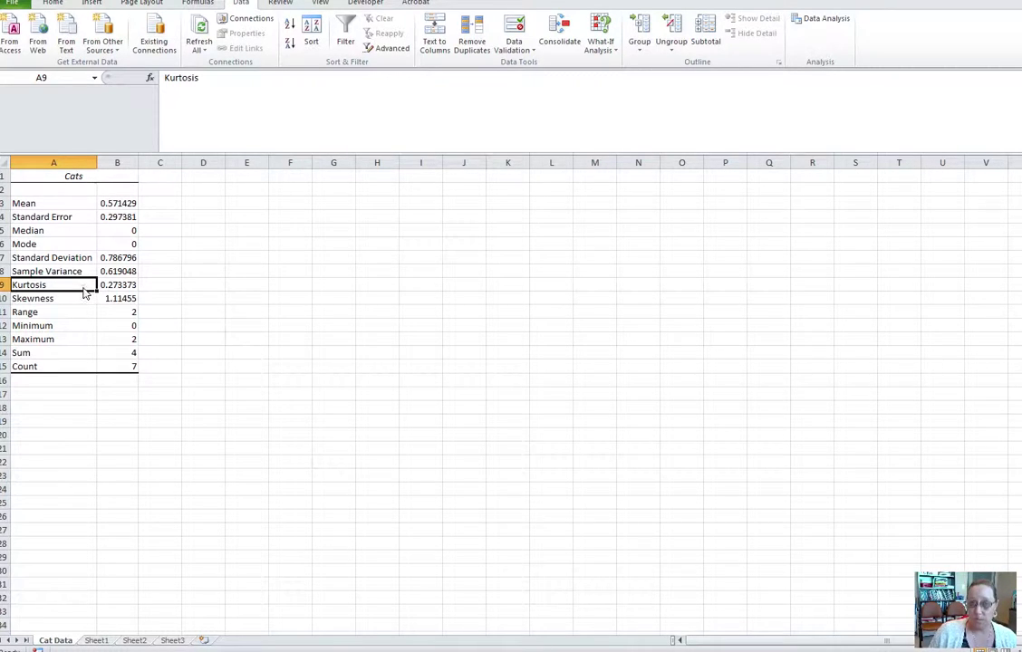
{"action": "left_click", "coordinate": [77, 301]}
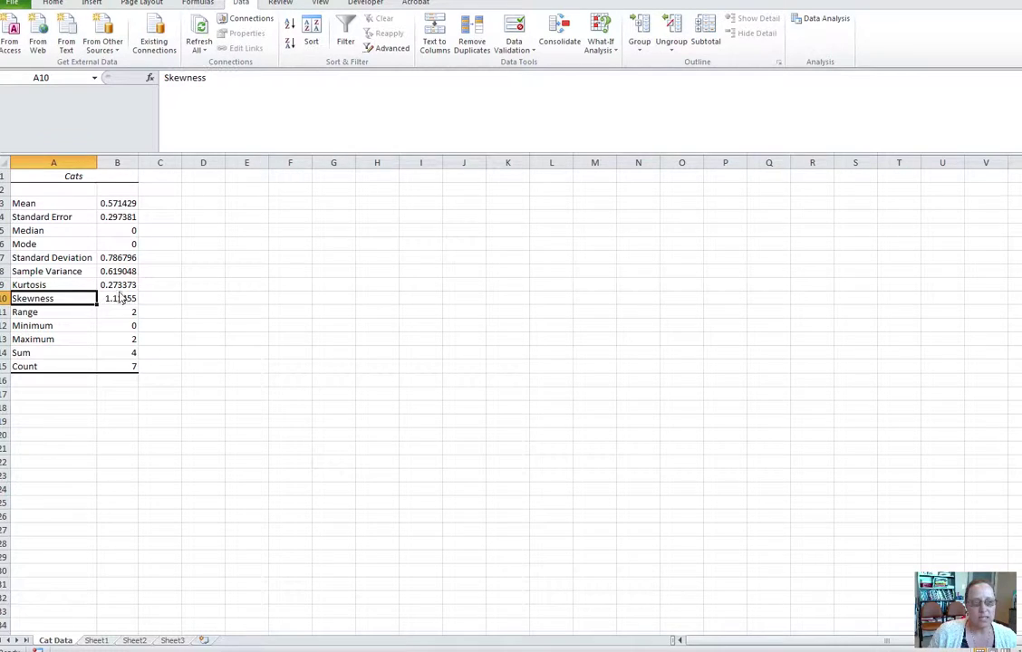
{"action": "left_click", "coordinate": [119, 297]}
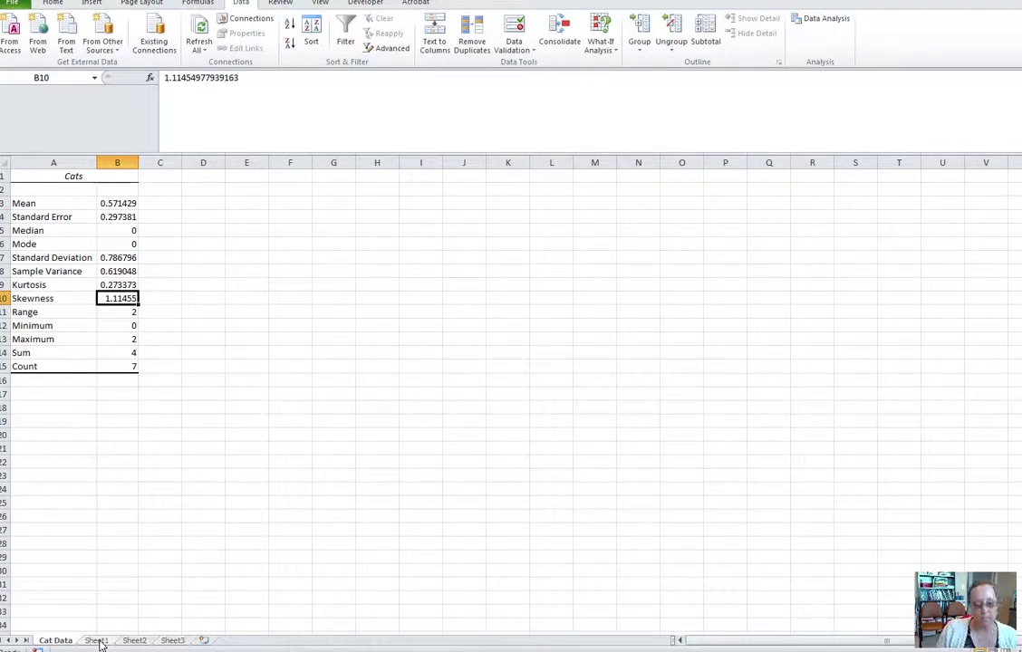
{"action": "left_click", "coordinate": [97, 640]}
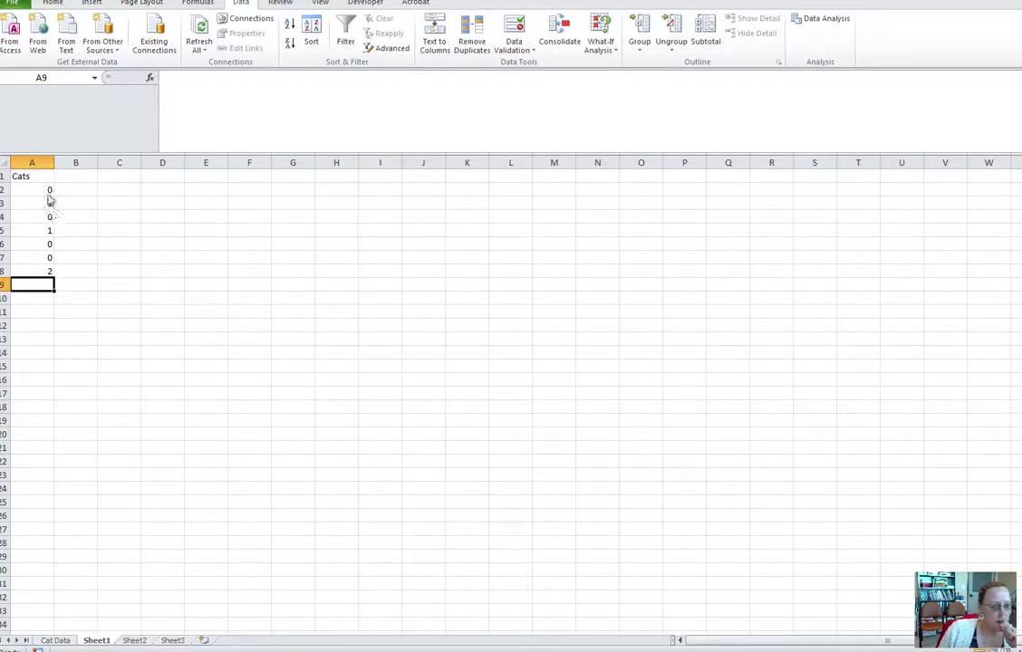
{"action": "left_click_drag", "start_coordinate": [48, 190], "coordinate": [49, 258]}
{"action": "left_click", "coordinate": [49, 288]}
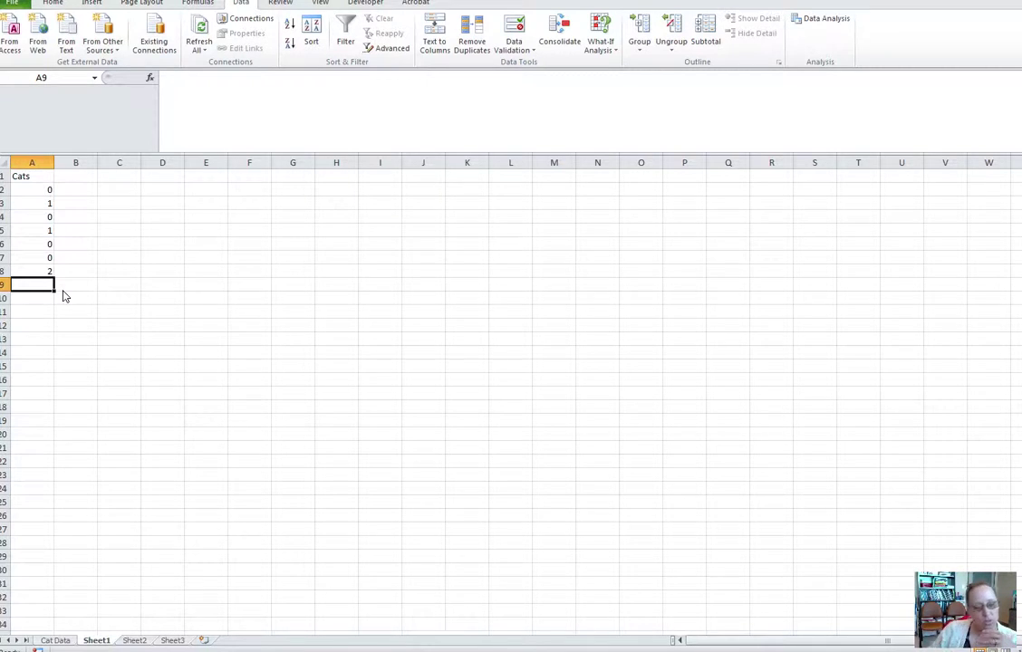
{"action": "left_click_drag", "start_coordinate": [37, 202], "coordinate": [40, 243]}
{"action": "left_click", "coordinate": [40, 274]}
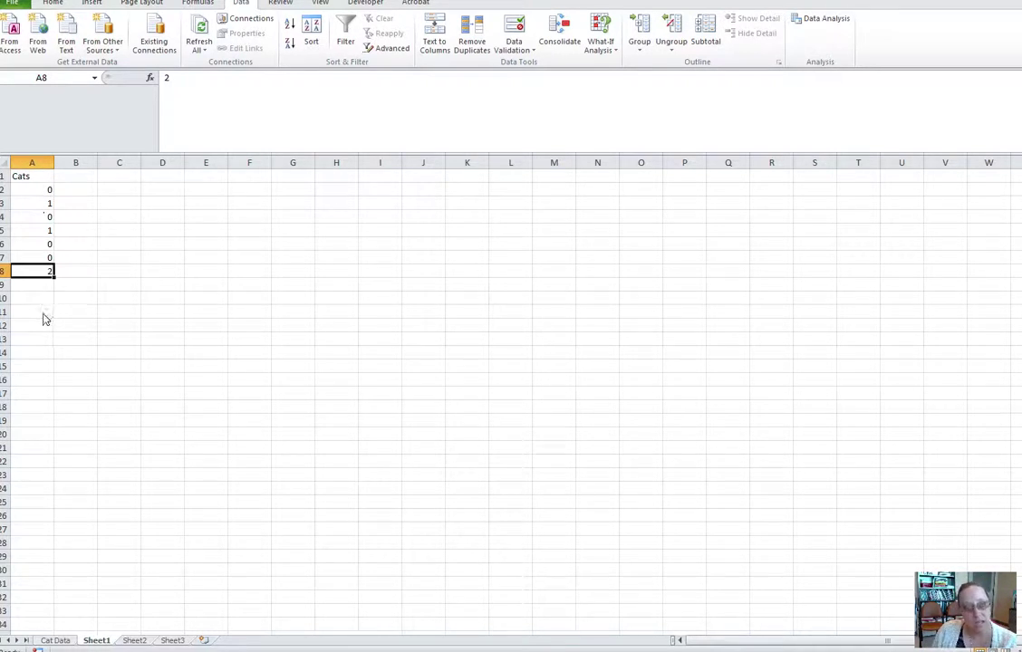
{"action": "left_click", "coordinate": [55, 640]}
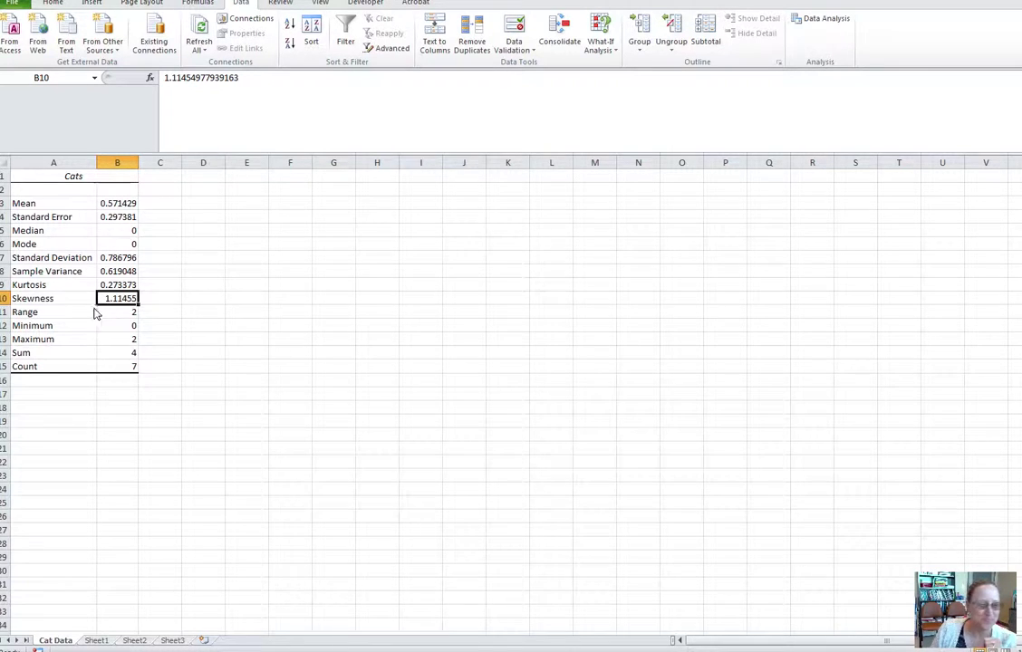
{"action": "left_click", "coordinate": [62, 313]}
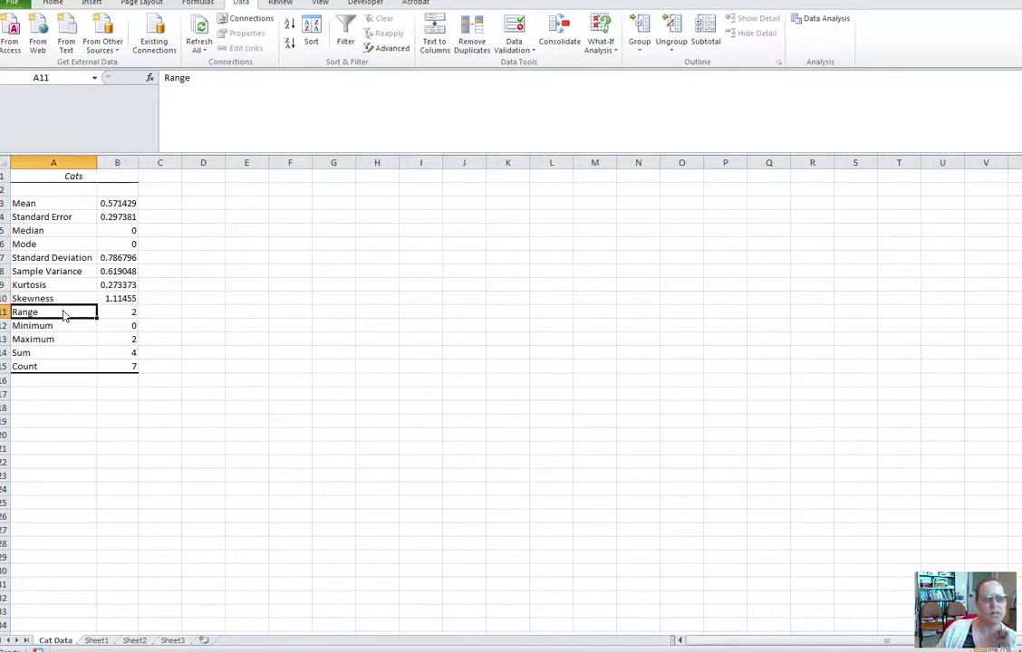
{"action": "left_click", "coordinate": [109, 315]}
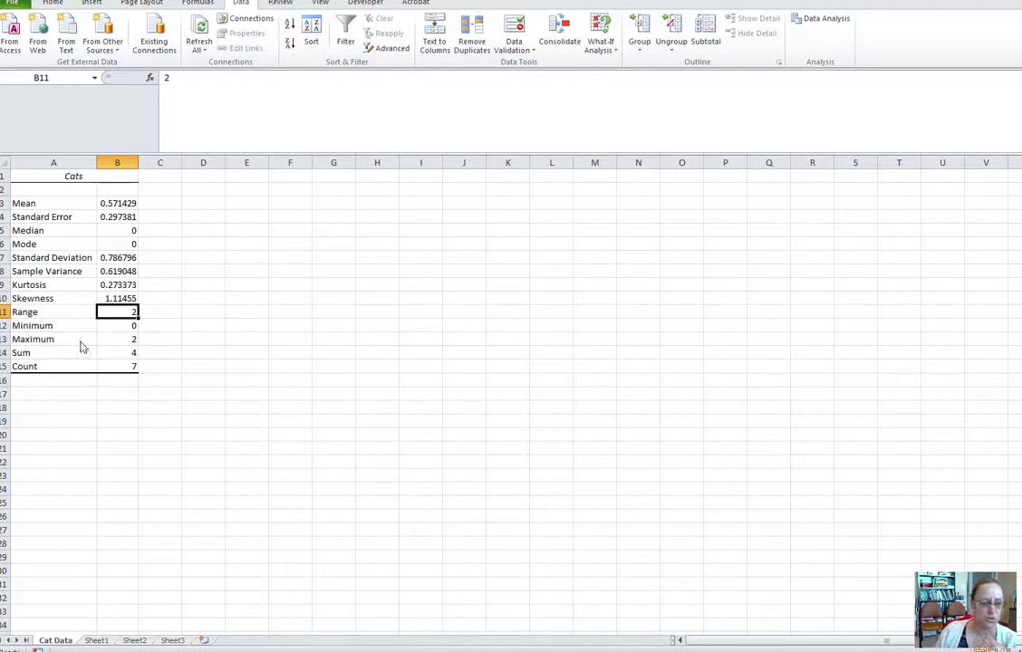
{"action": "left_click", "coordinate": [42, 328]}
{"action": "left_click", "coordinate": [51, 339]}
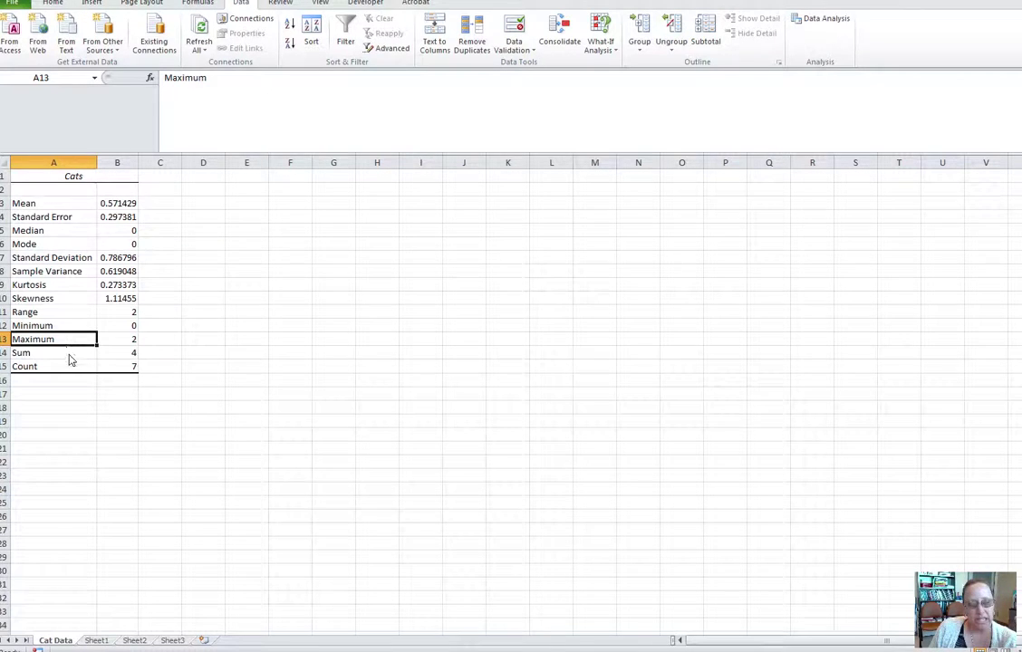
{"action": "left_click", "coordinate": [69, 358]}
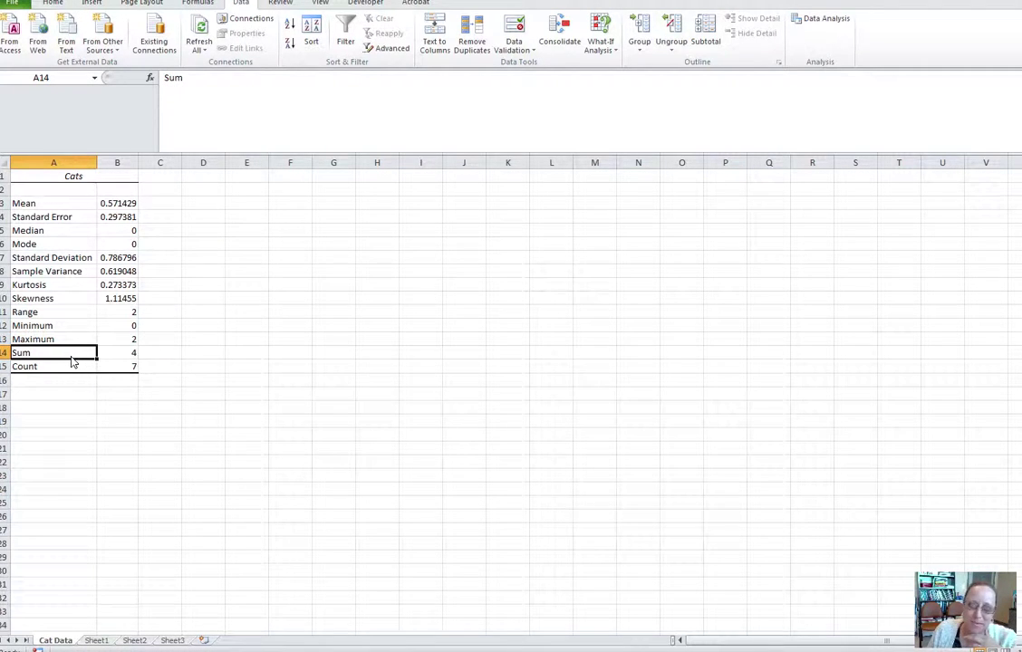
{"action": "left_click_drag", "start_coordinate": [67, 366], "coordinate": [134, 371]}
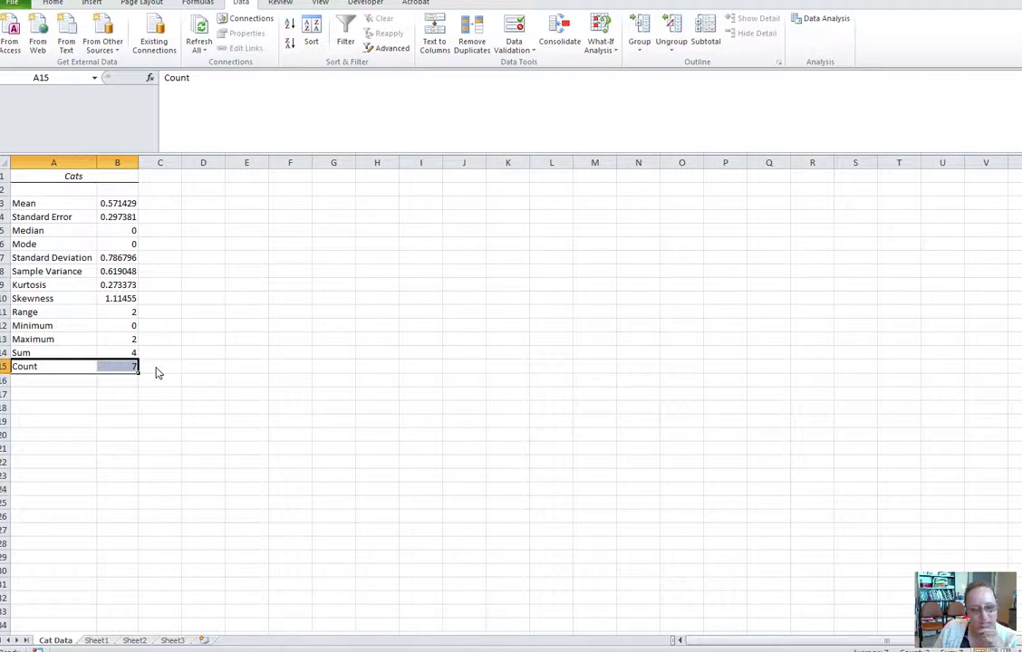